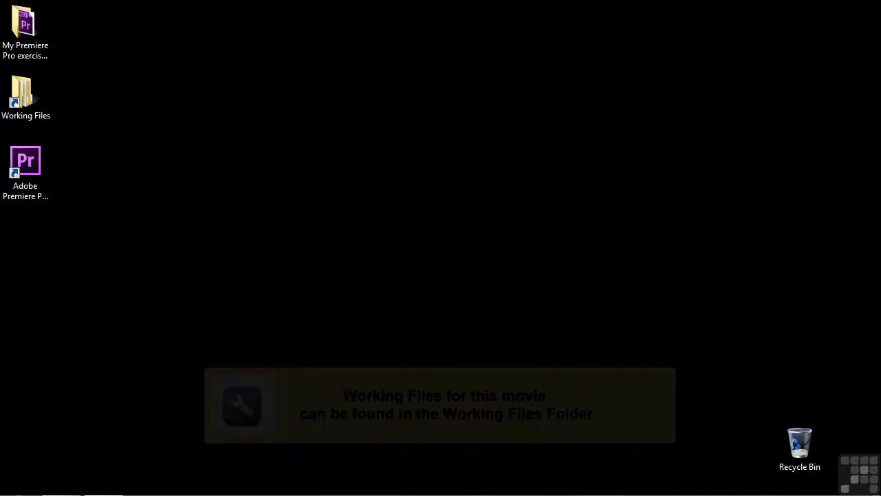
Step: Open the project 0603-ripple rolling.prproj from the projects folder inside Working Files
double_click(26, 101)
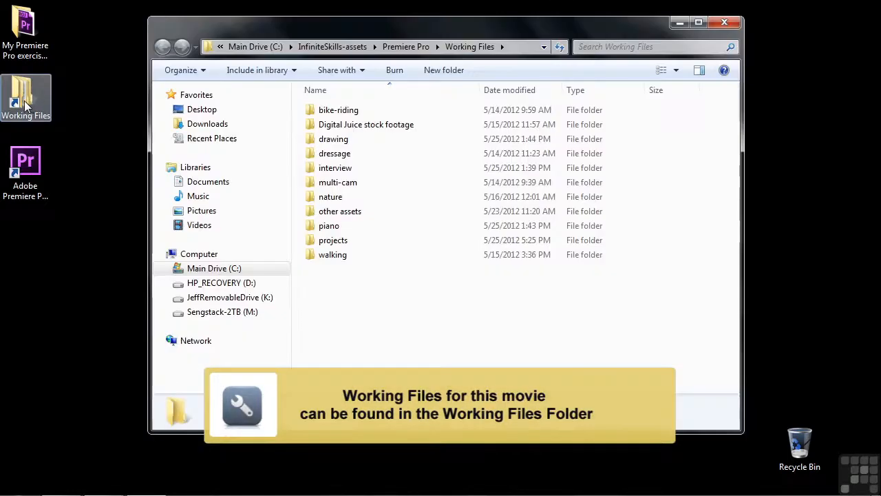
double_click(340, 238)
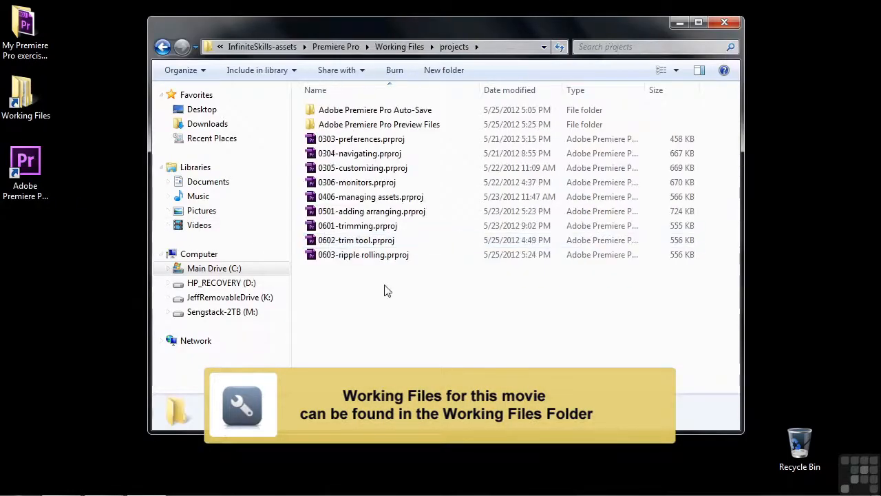
double_click(316, 257)
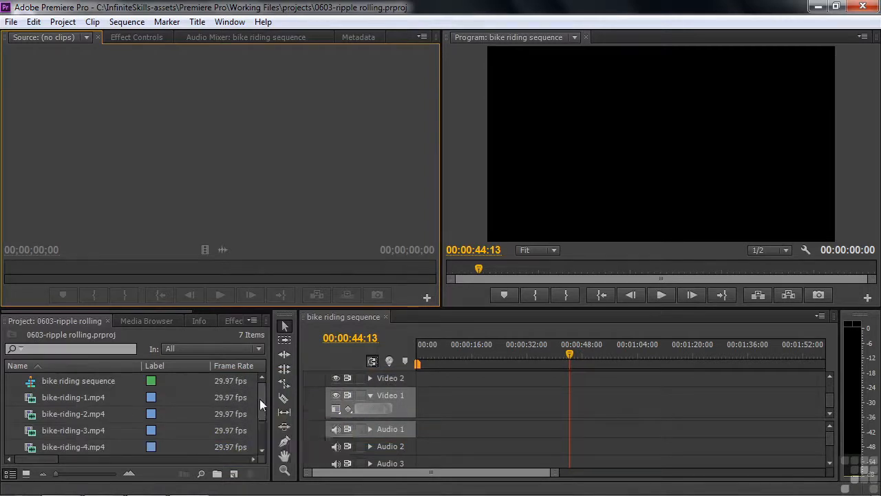
Step: Add the clips bike-riding-3.mp4 through bike-riding-6.mp4 to the start of Video 1 in the bike riding sequence
left_click_drag(260, 399, 258, 418)
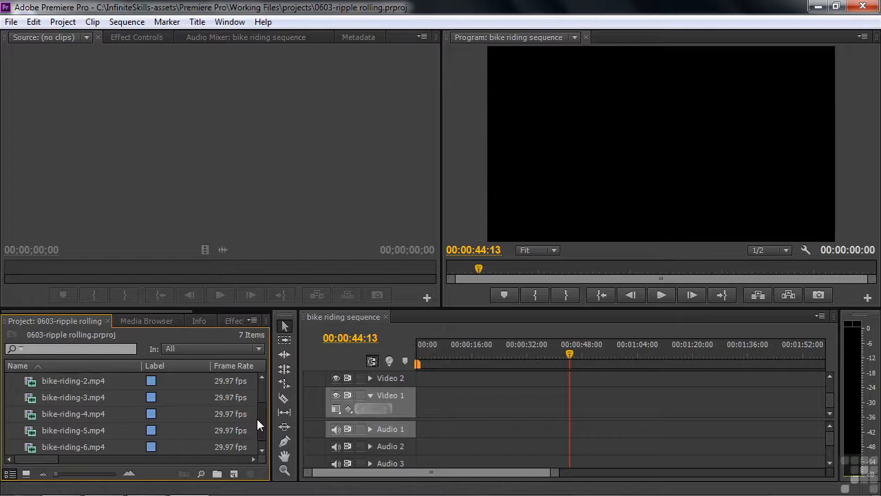
left_click_drag(51, 398, 47, 446)
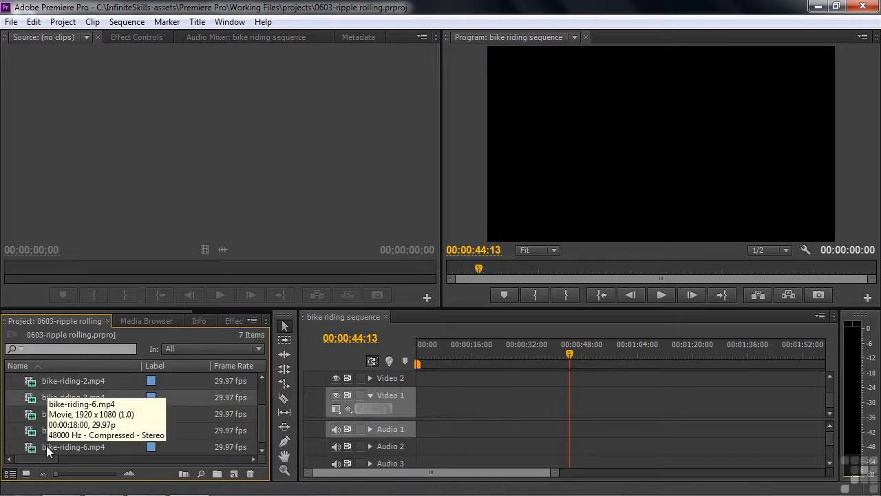
left_click(46, 445, "shift")
left_click_drag(32, 400, 461, 415)
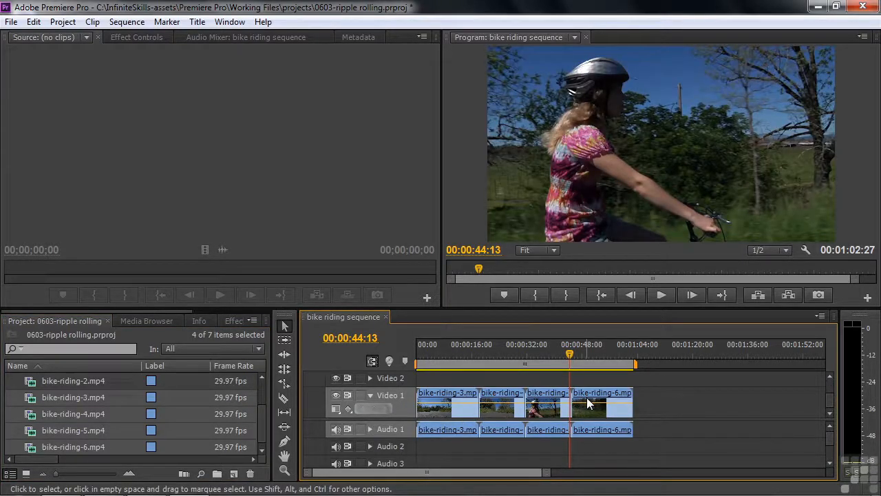
Step: Move the playhead to 00:00:13:11 and try the Ripple Edit and Rolling Edit tools on the clip edges
left_click_drag(571, 351, 465, 395)
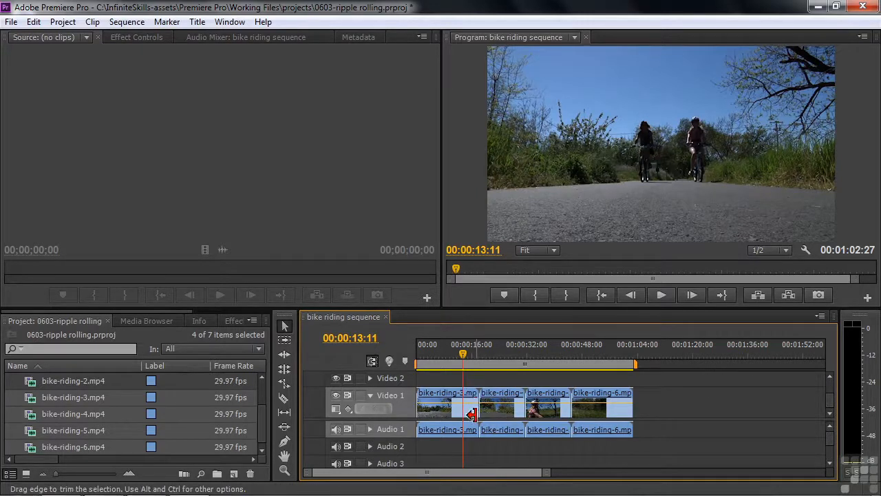
left_click(284, 357)
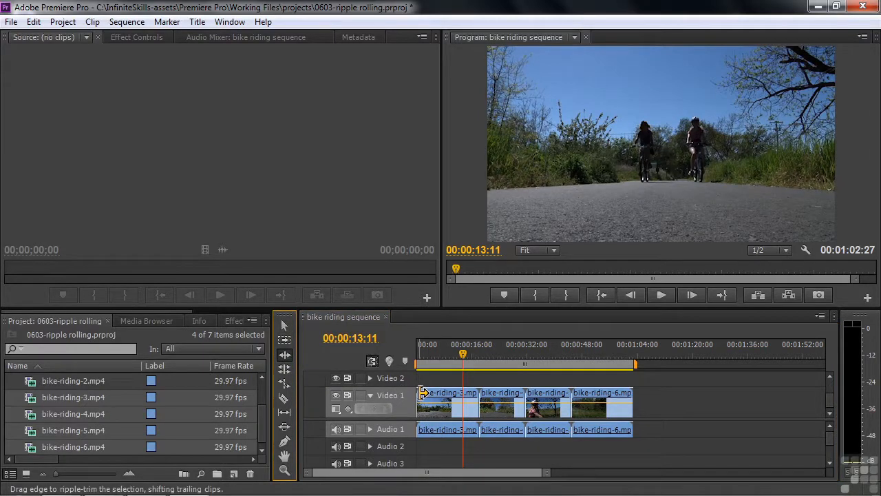
left_click(285, 372)
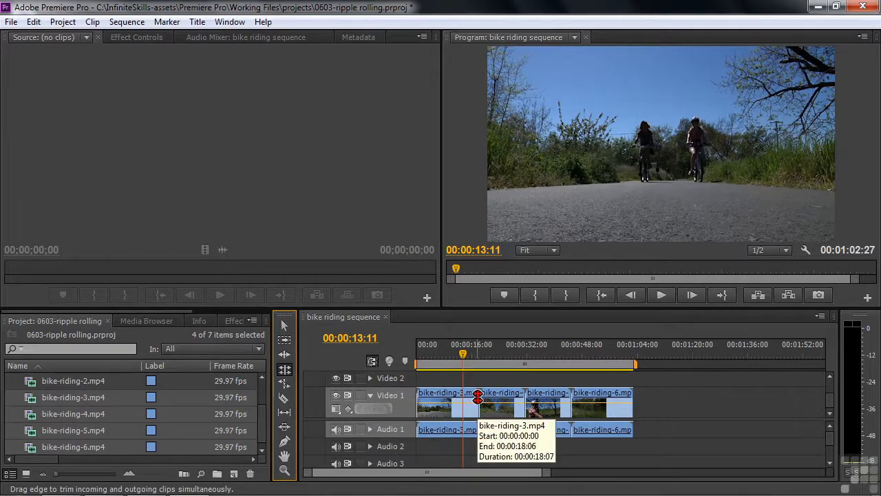
left_click_drag(477, 398, 478, 380)
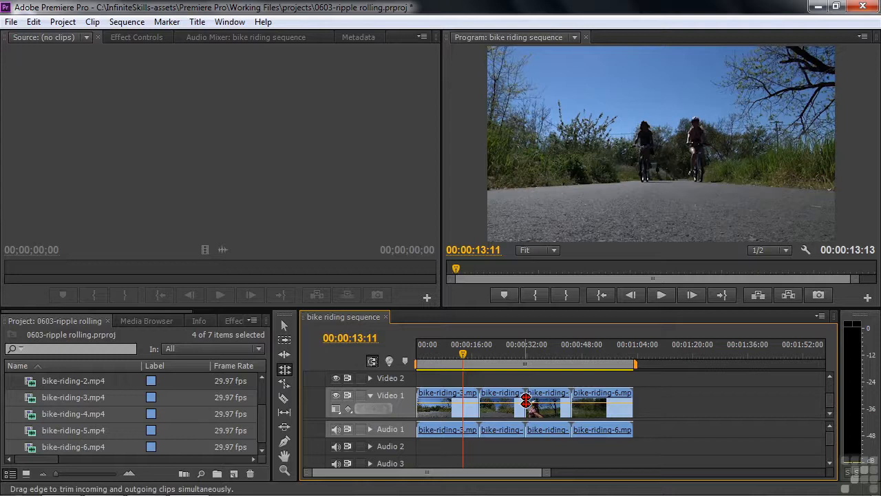
Step: Try trimming the first clip's end to the playhead with the Selection tool and ripple deleting the gap, and undo it
left_click(284, 325)
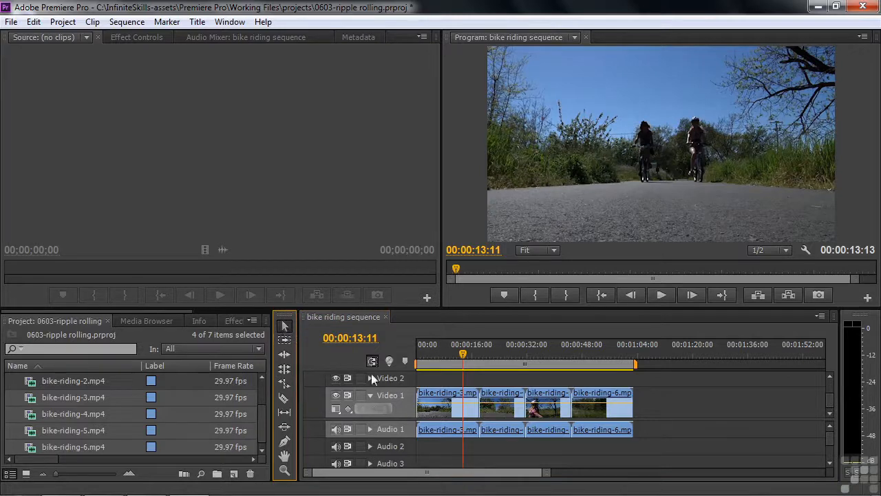
left_click_drag(473, 393, 462, 394)
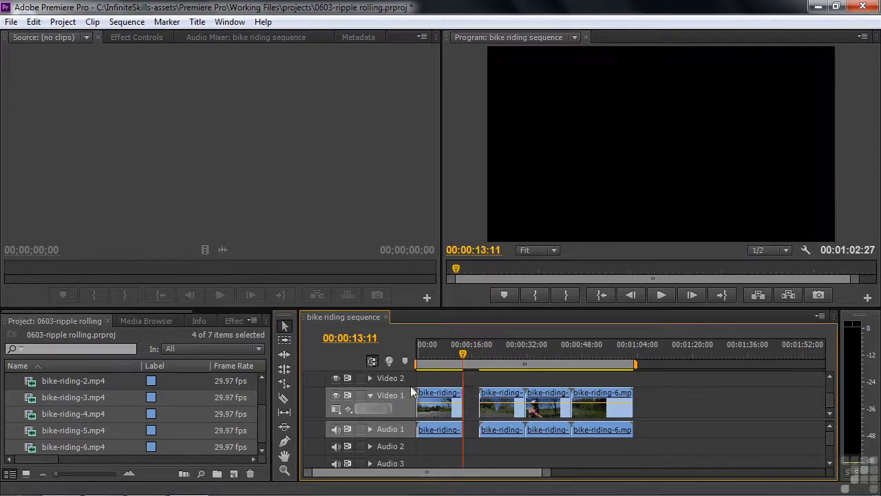
right_click(471, 398)
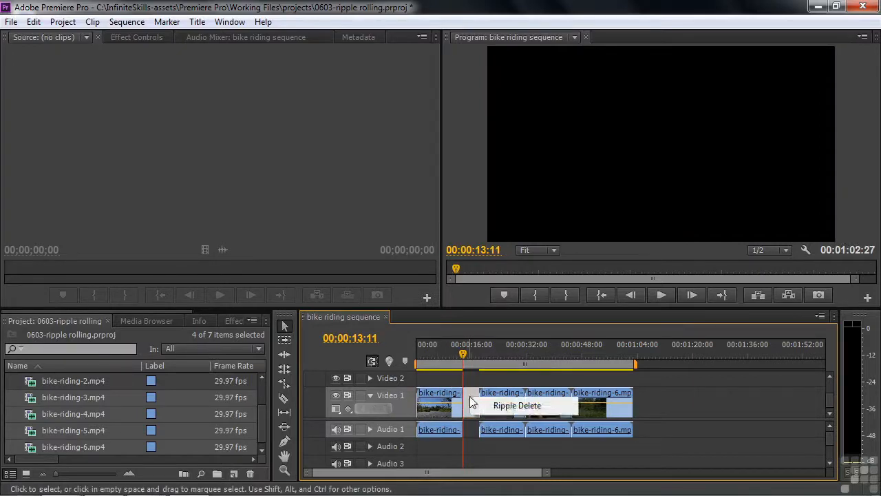
left_click(495, 406)
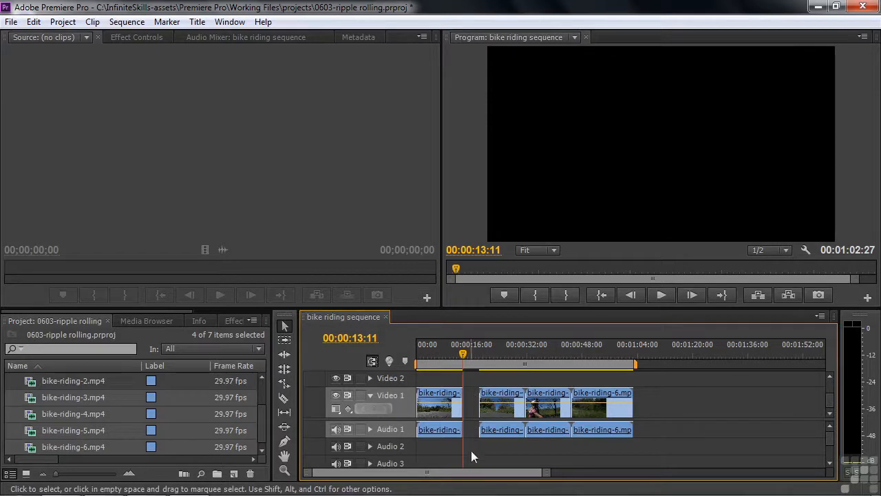
key("ctrl+z")
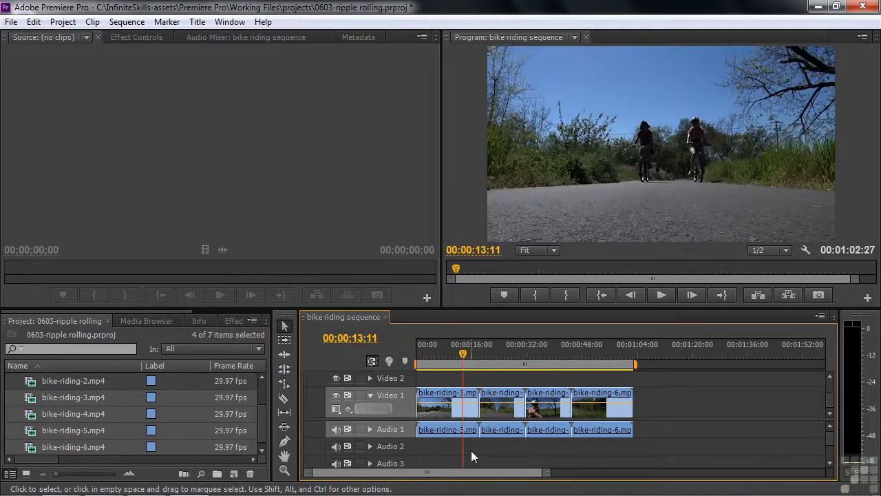
Step: Ripple trim the end of the first clip by -00:00:04:26 to the playhead at 00:00:13:11
left_click(286, 356)
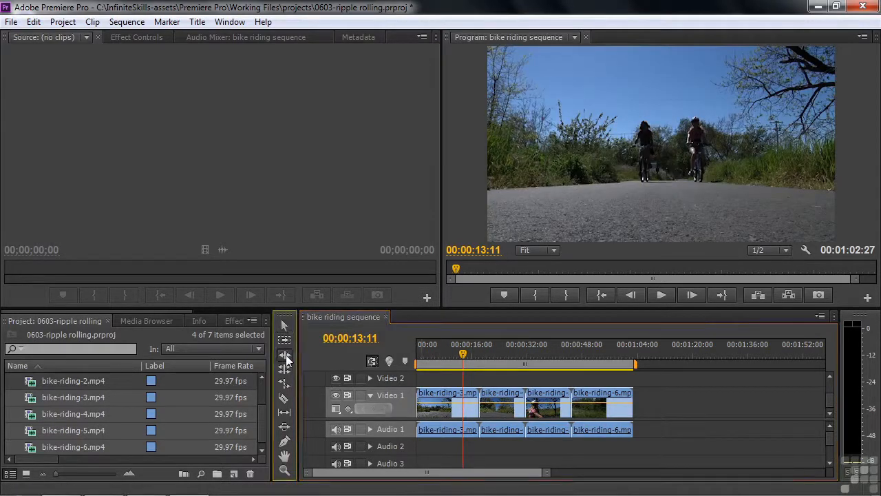
left_click_drag(478, 399, 463, 399)
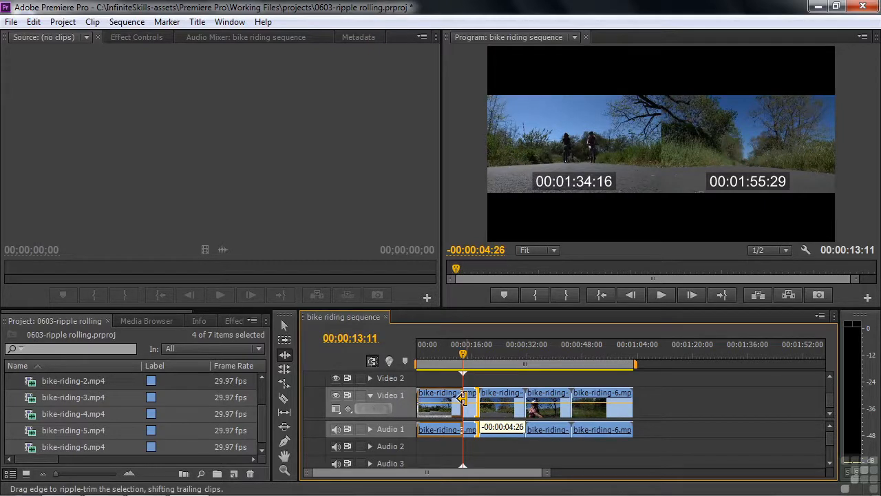
left_click_drag(463, 398, 463, 398)
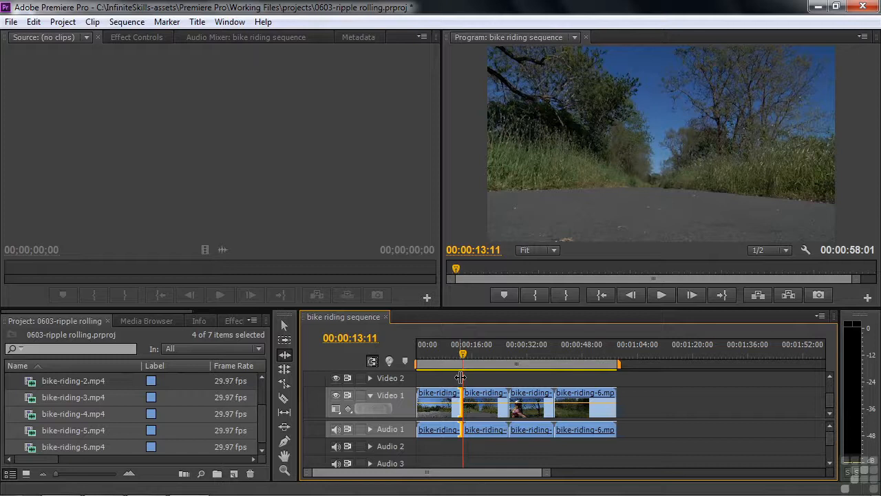
Step: Cycle through the Selection, Ripple Edit and Rolling Edit tools, finish on the Selection tool, and deselect the edit point
left_click(284, 357)
key("v")
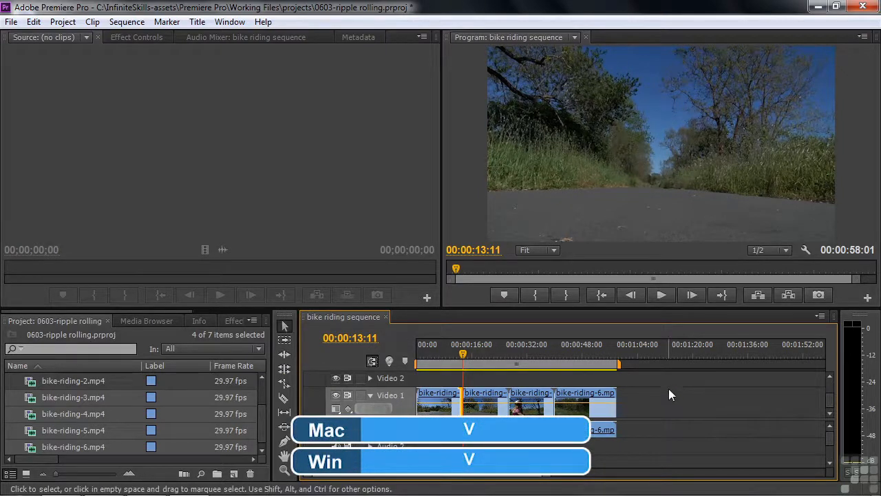
key("b")
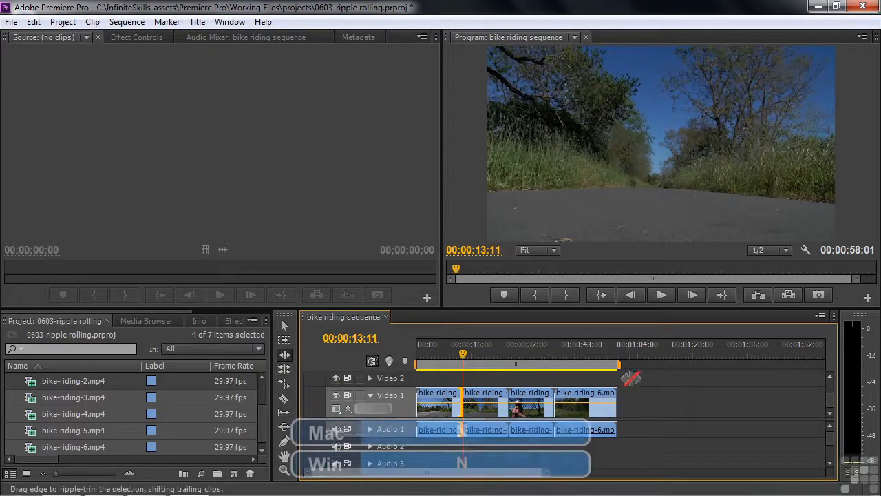
key("n")
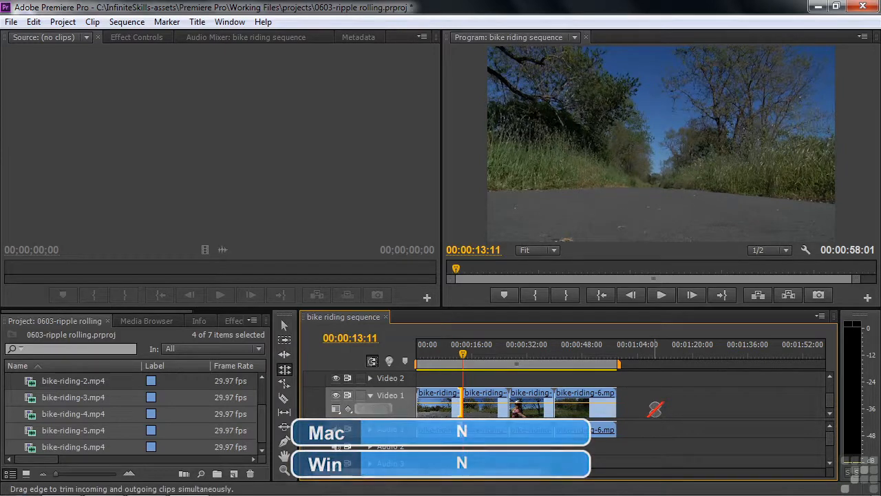
key("v")
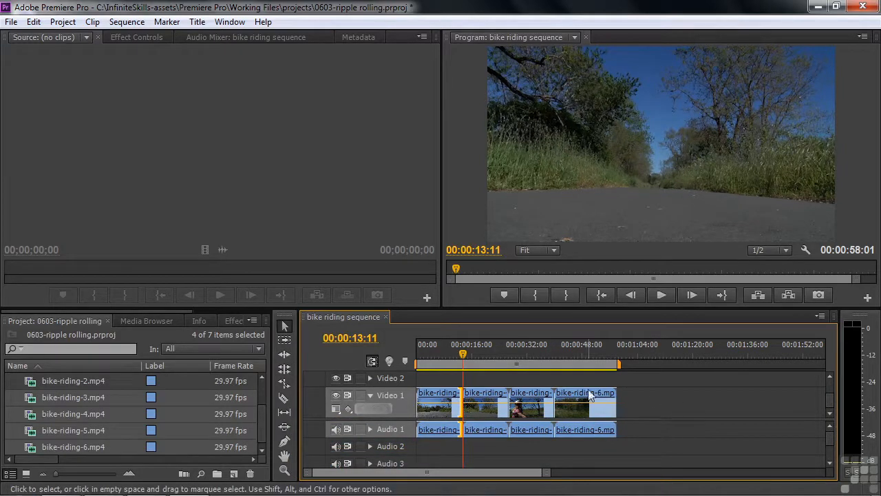
left_click(479, 377)
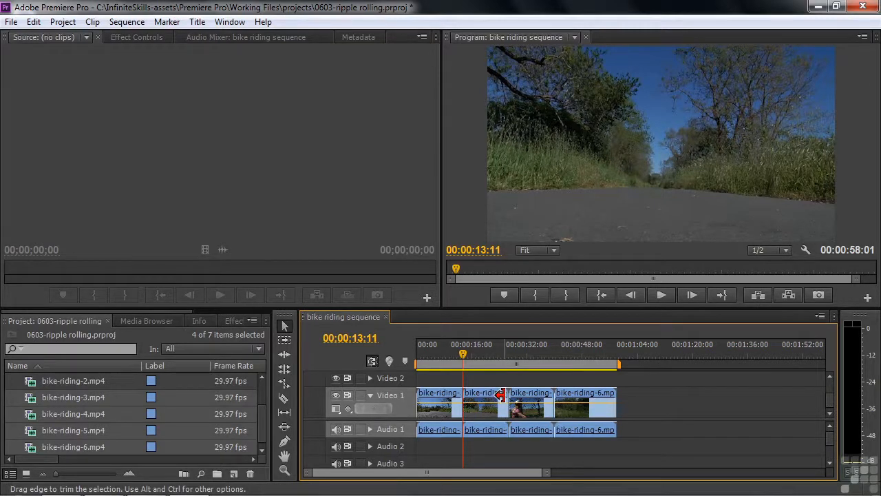
Step: Try a ripple trim of about 4.5 seconds on the start of bike-riding-5.mp4 with the Selection tool, and undo it
key("ctrl")
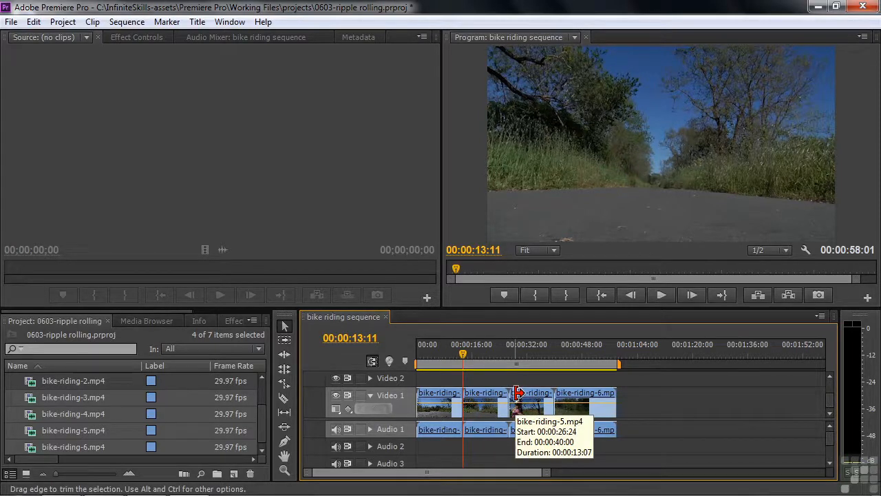
key("ctrl")
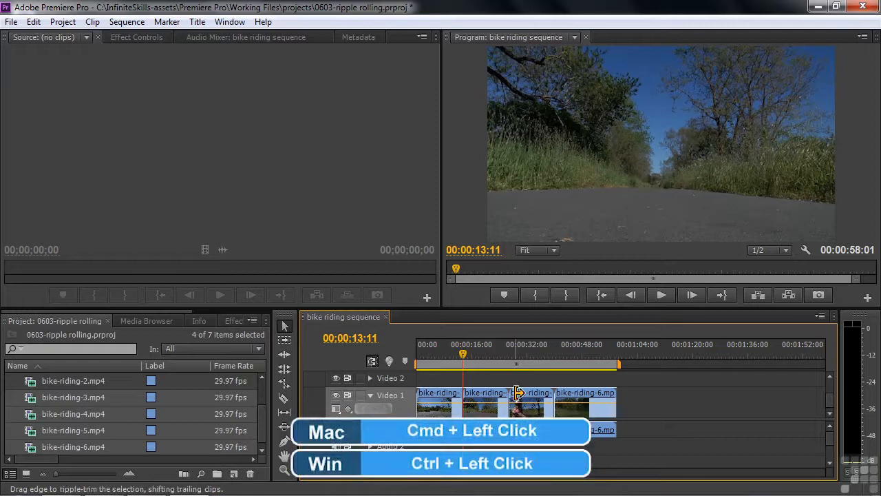
left_click(515, 394, "ctrl")
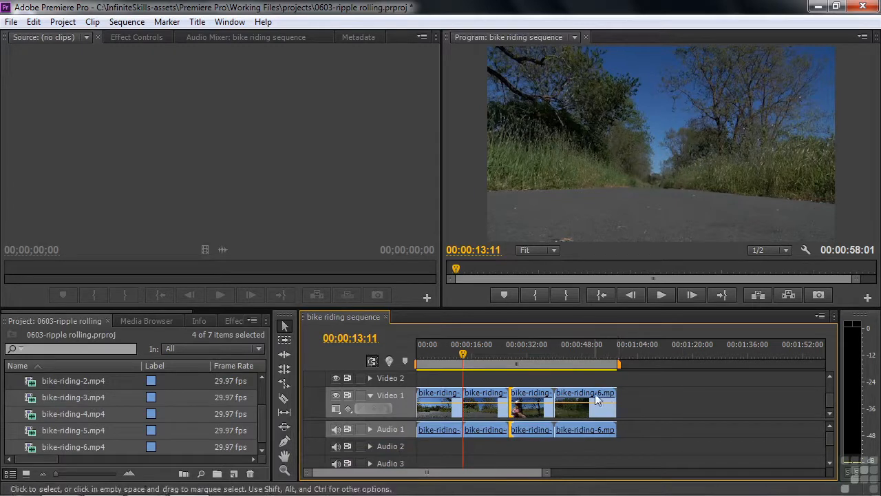
left_click_drag(521, 402, 530, 407)
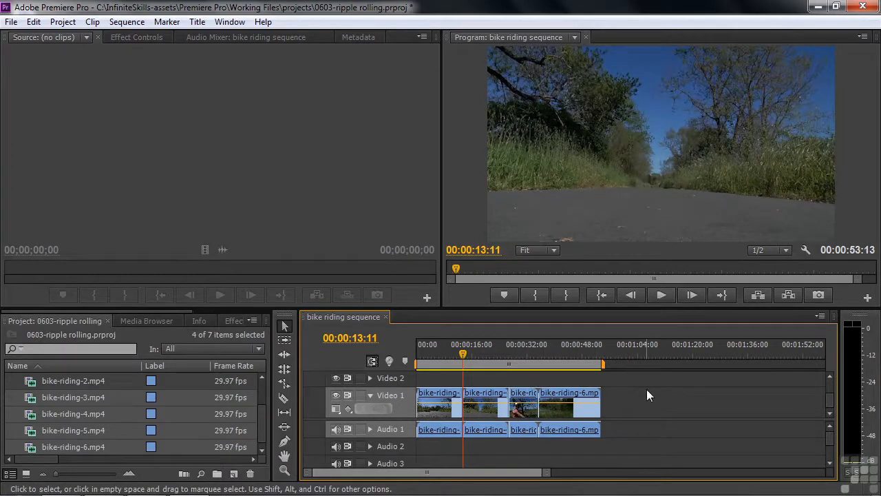
key("ctrl+z")
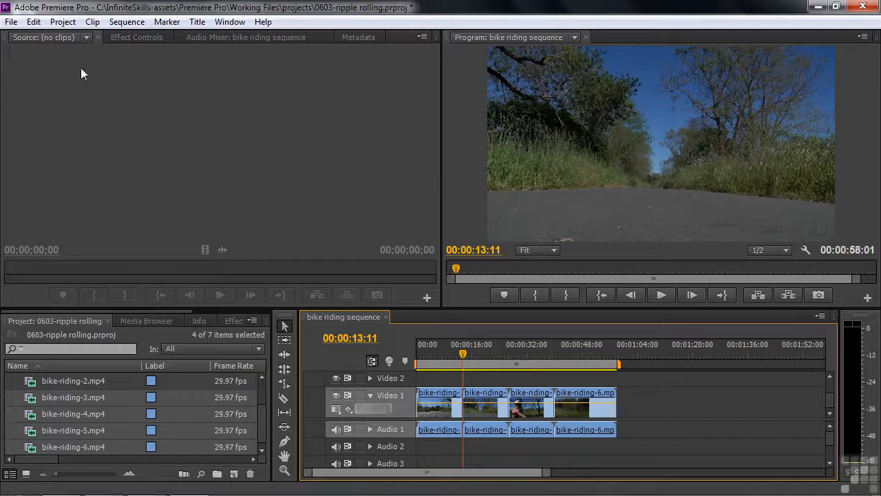
Step: Enable the Trim preference that allows the Selection tool to choose Roll and Ripple trims without a modifier key
left_click(33, 22)
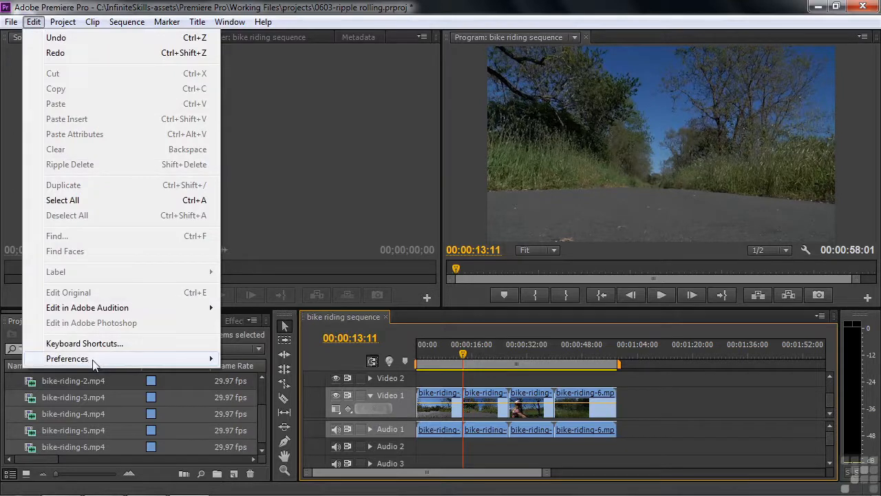
mouse_move(93, 362)
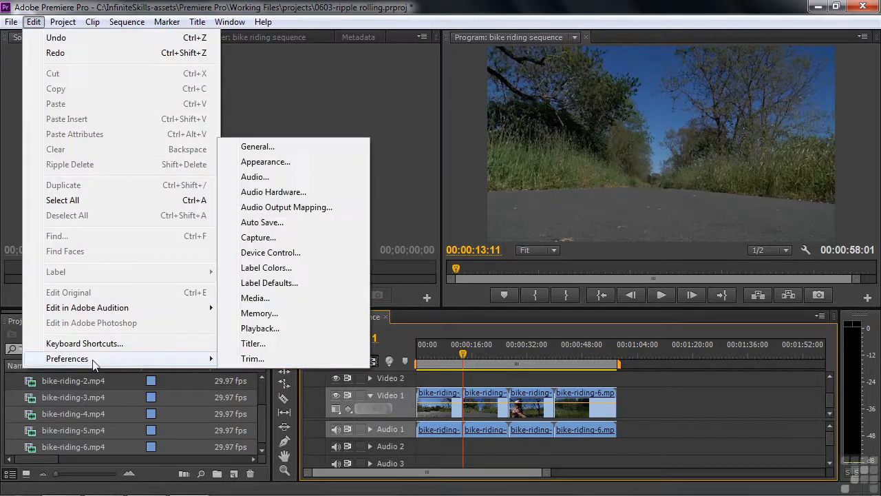
left_click(252, 358)
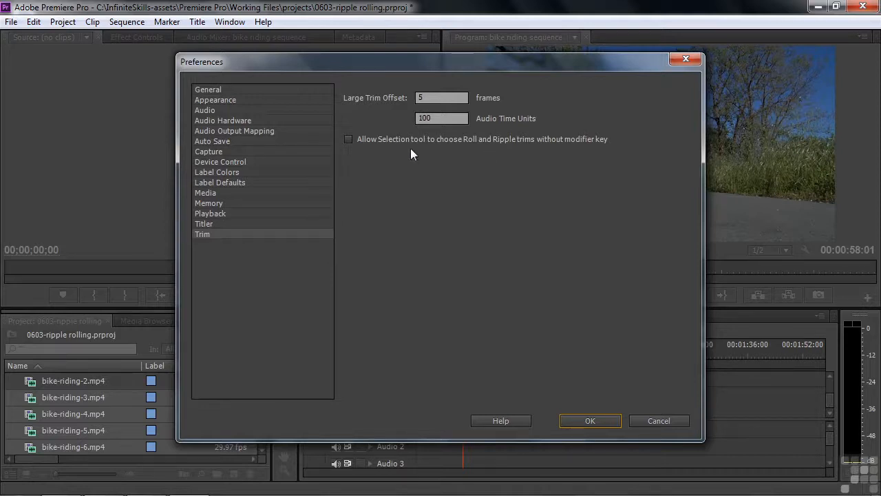
left_click(350, 140)
left_click(591, 420)
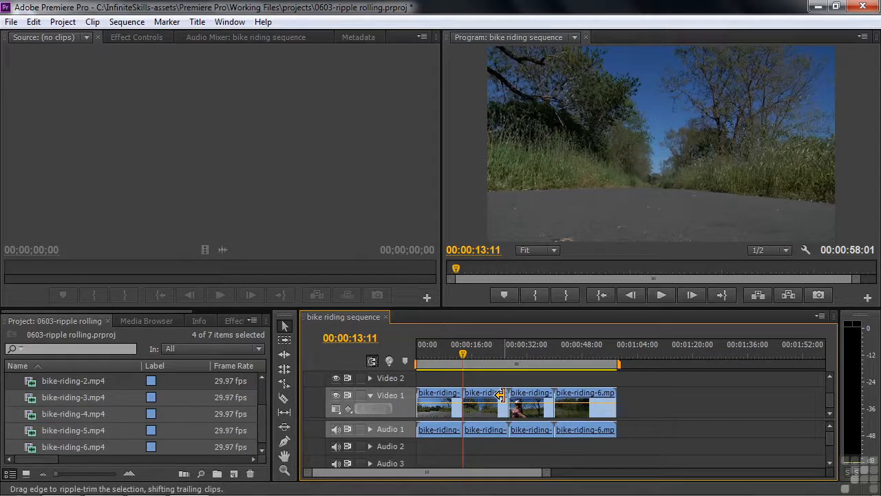
Step: Disable the Trim preference that lets the Selection tool choose Roll and Ripple trims without a modifier key
left_click(34, 22)
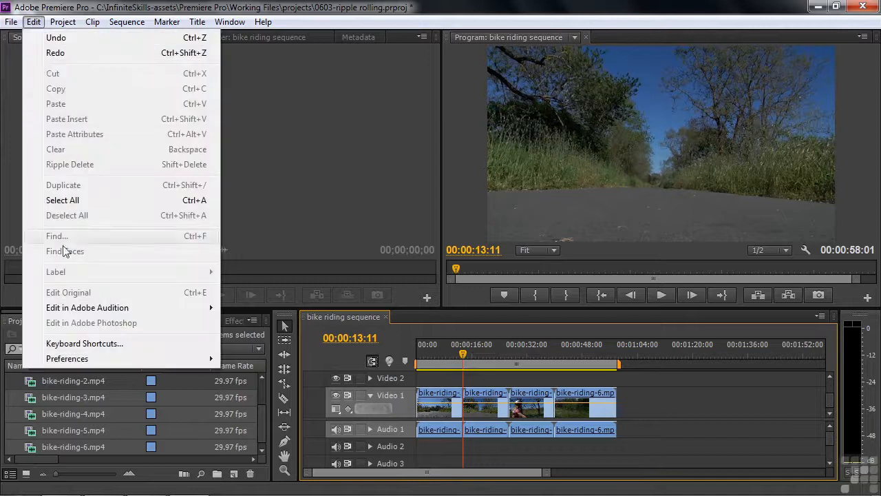
mouse_move(68, 362)
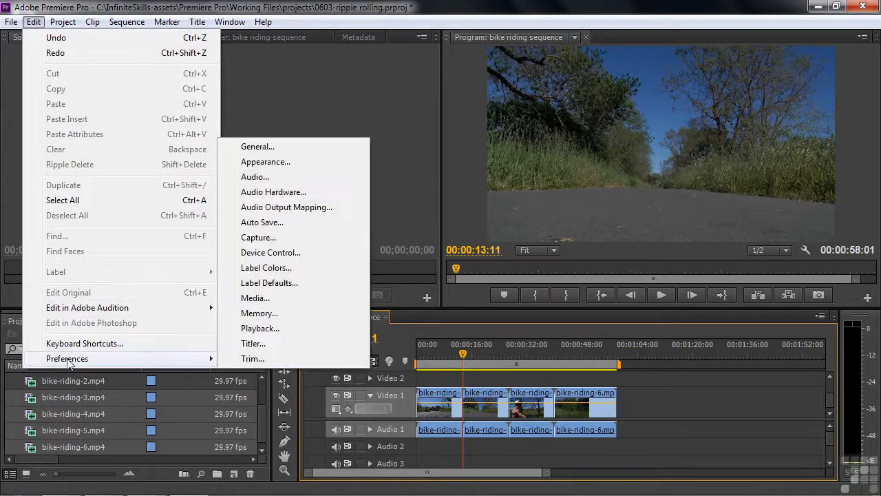
left_click(255, 358)
left_click(348, 139)
left_click(587, 417)
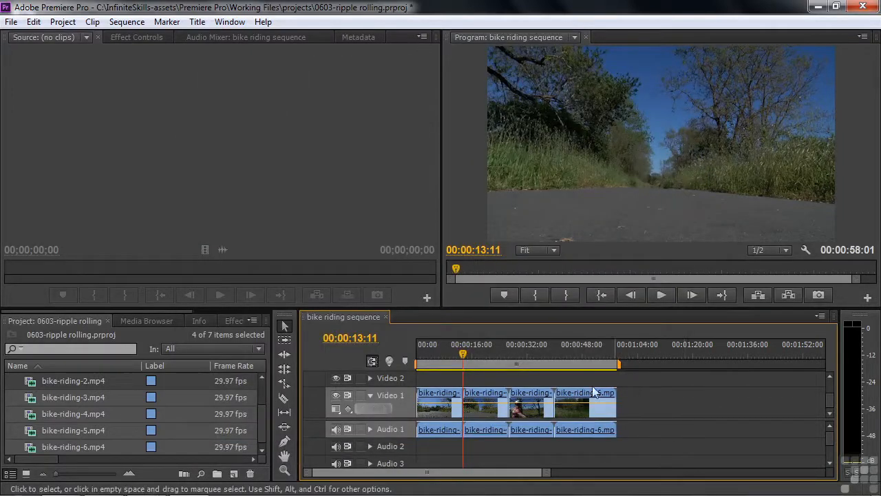
Step: Try a ripple trim of about 3.4 seconds on the start of bike-riding-4.mp4 with the Selection tool, undo it, and deselect the edit point
left_click(452, 355)
mouse_move(452, 354)
left_mouse_down()
mouse_move(462, 355)
mouse_move(454, 357)
left_mouse_up()
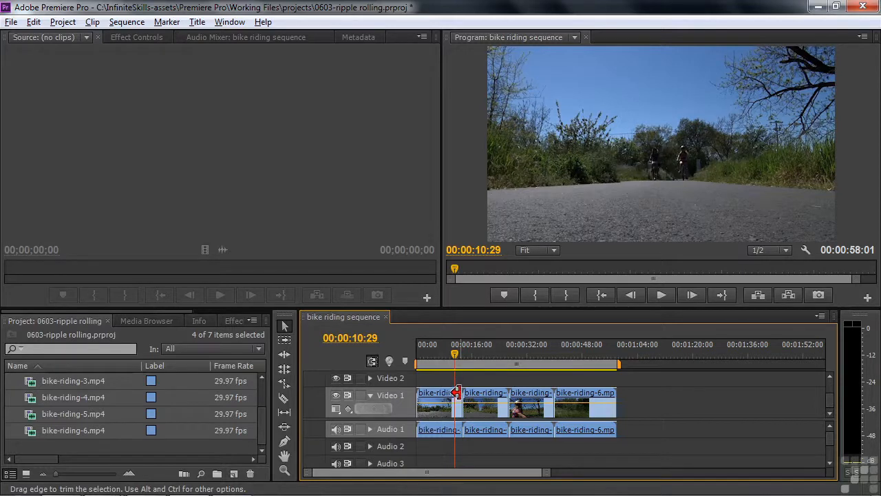
mouse_move(458, 395)
left_mouse_down()
mouse_move(475, 398)
mouse_move(467, 398)
left_mouse_up()
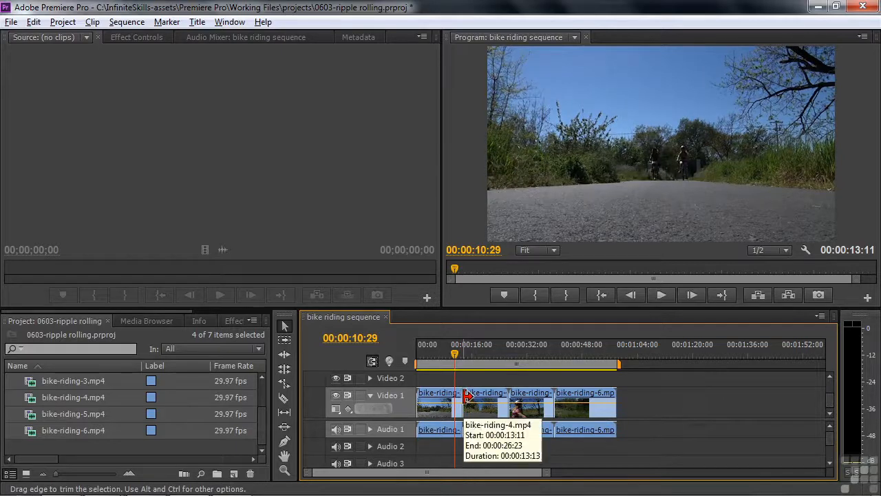
mouse_move(470, 393)
left_mouse_down()
mouse_move(482, 396)
mouse_move(472, 399)
left_mouse_up()
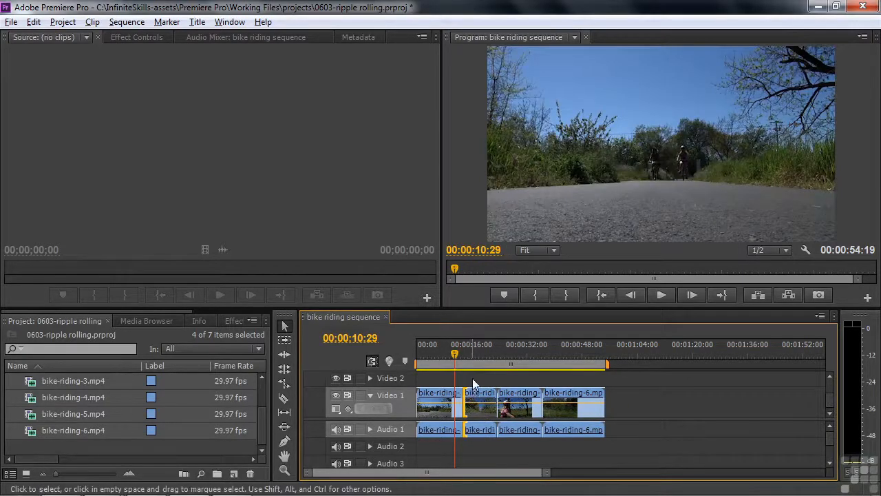
left_click_drag(463, 398, 452, 400)
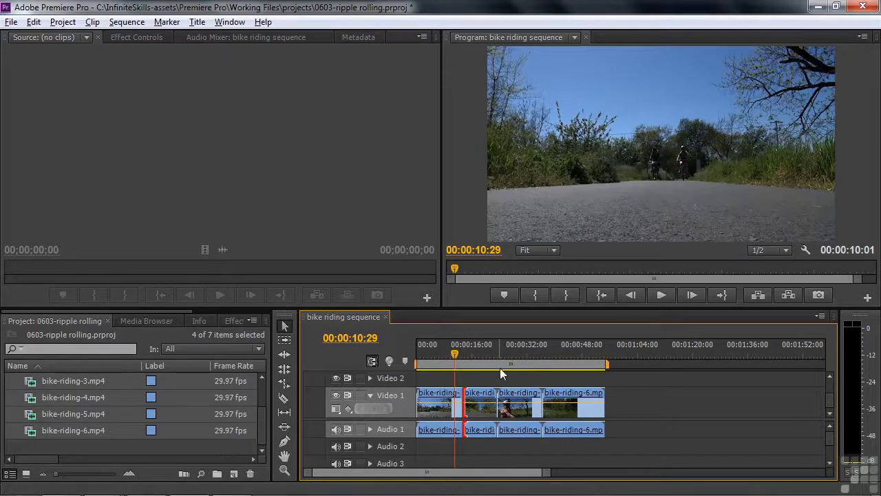
key("ctrl+z")
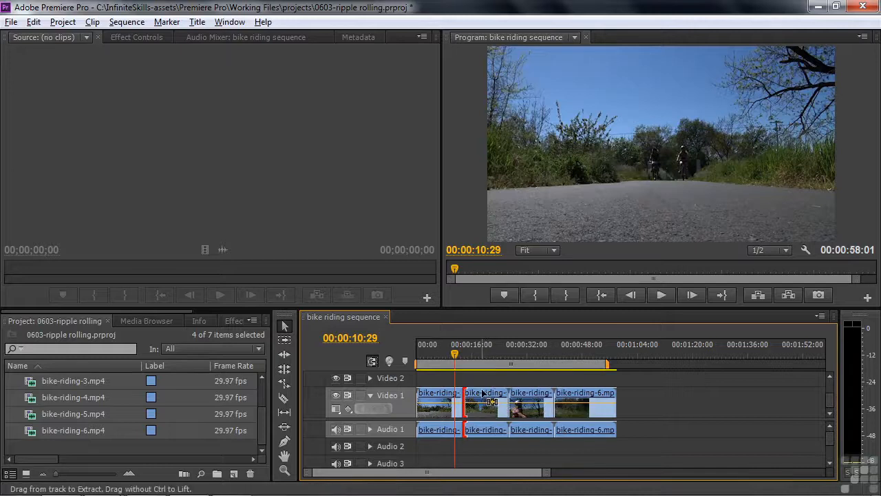
left_click(477, 378)
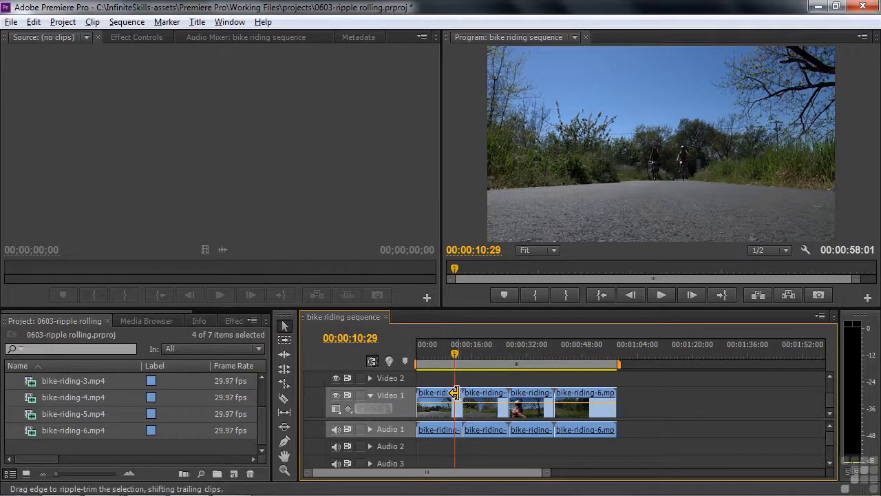
Step: Ripple-extend the end of bike-riding-3.mp4 by about 5 seconds, then park the playhead at 00:00:16:00, after the riders leave the frame
left_click_drag(454, 392, 478, 394)
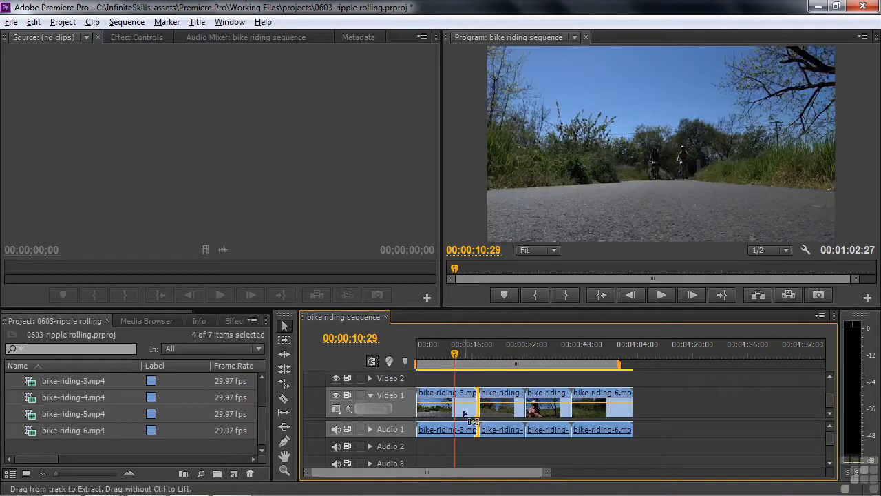
left_click(459, 359)
mouse_move(457, 358)
left_mouse_down()
mouse_move(448, 360)
mouse_move(469, 368)
left_mouse_up()
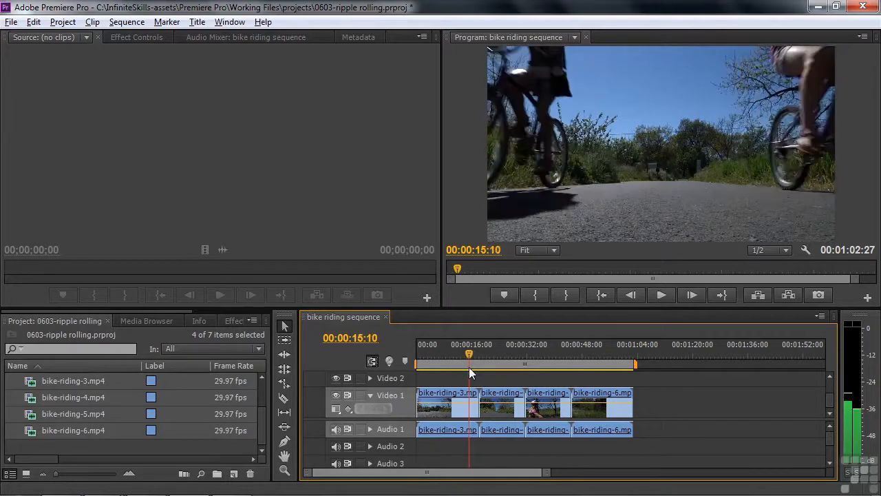
key("Right")
key("Right")
key("Right")
key("Right")
key("Right")
key("Right")
key("Right")
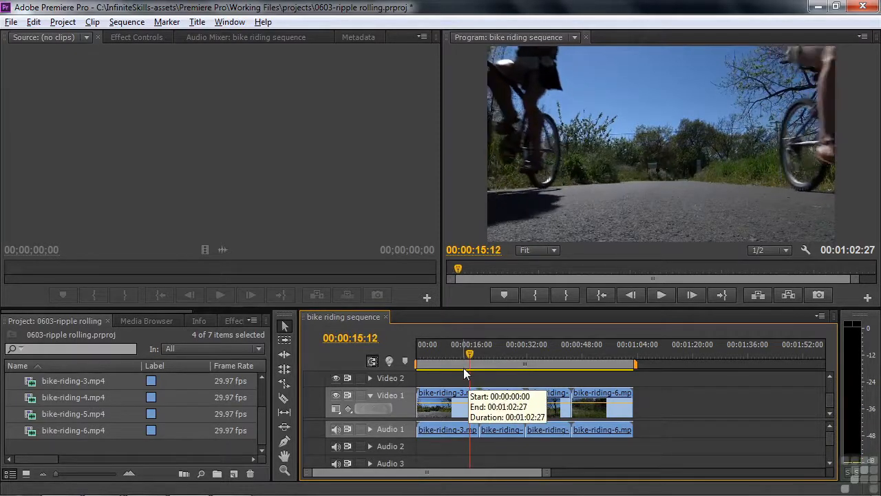
key("Right")
key("Right")
key("Right")
key("Right")
key("Right")
key("Right")
key("Right")
key("Right")
key("Right")
key("Right")
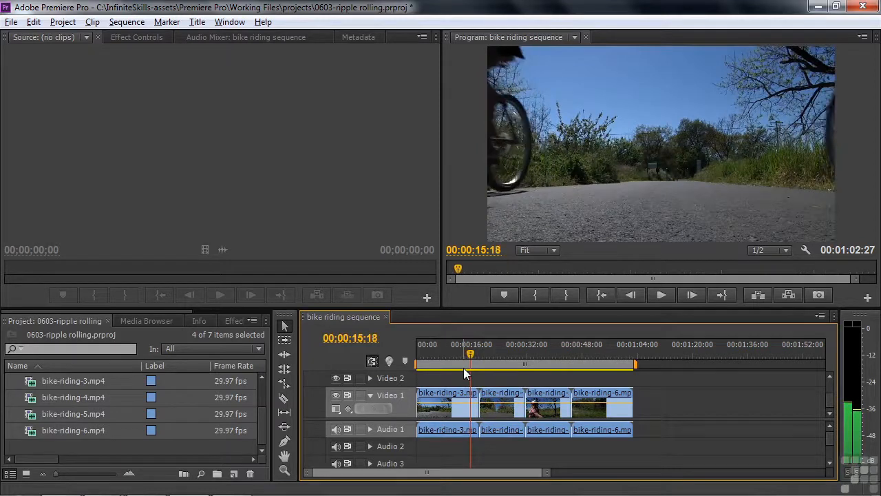
key("Right")
key("Right")
key("Right")
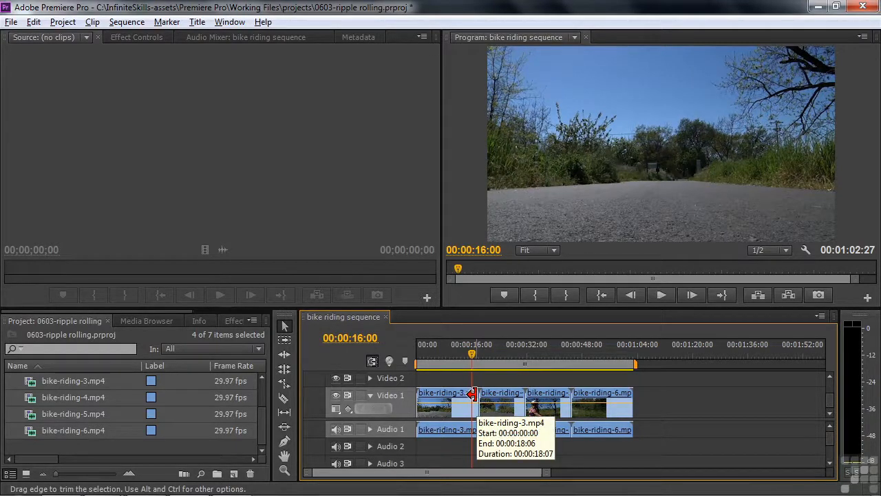
Step: Ripple-trim the end of bike-riding-3.mp4 back to the playhead at 00:00:16:00 and play across the cut
left_click(472, 394, "ctrl")
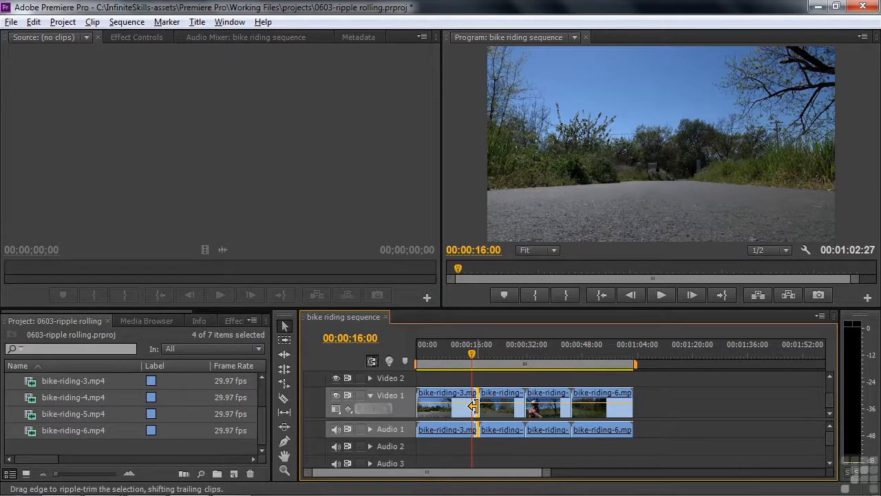
left_click_drag(473, 392, 467, 392)
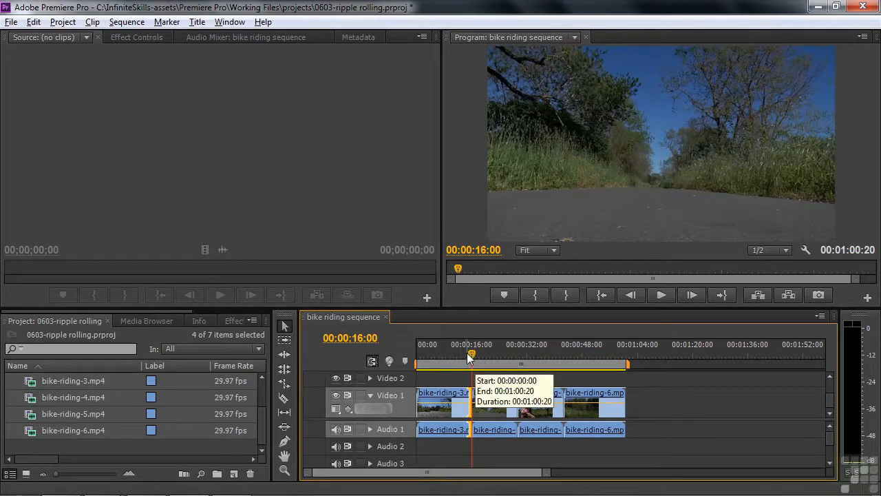
left_click_drag(472, 354, 466, 358)
key("space")
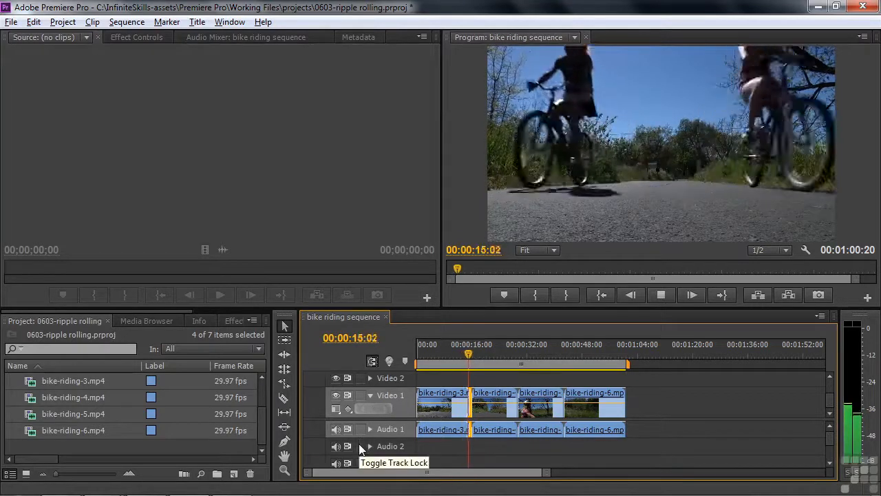
key("space")
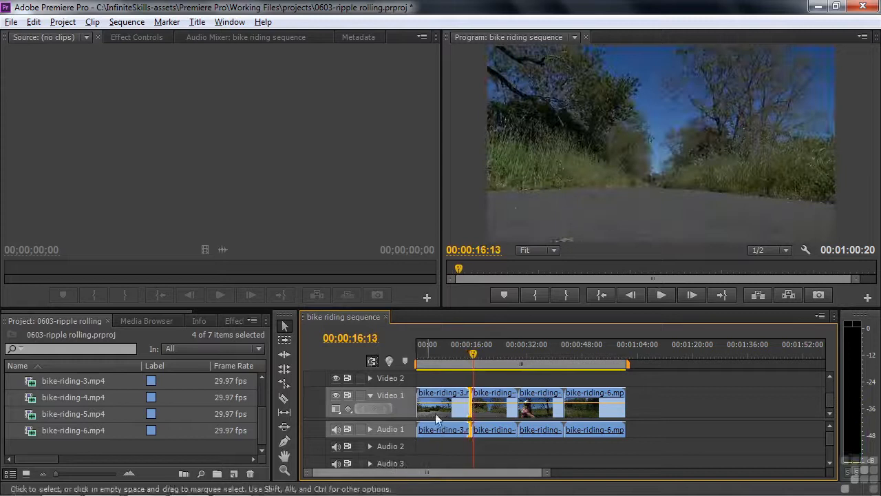
Step: Move the playhead back to 00:00:11:23 in bike-riding-3.mp4, where the riders approach
left_click_drag(474, 355, 456, 374)
mouse_move(458, 372)
left_mouse_down()
mouse_move(446, 372)
mouse_move(457, 372)
left_mouse_up()
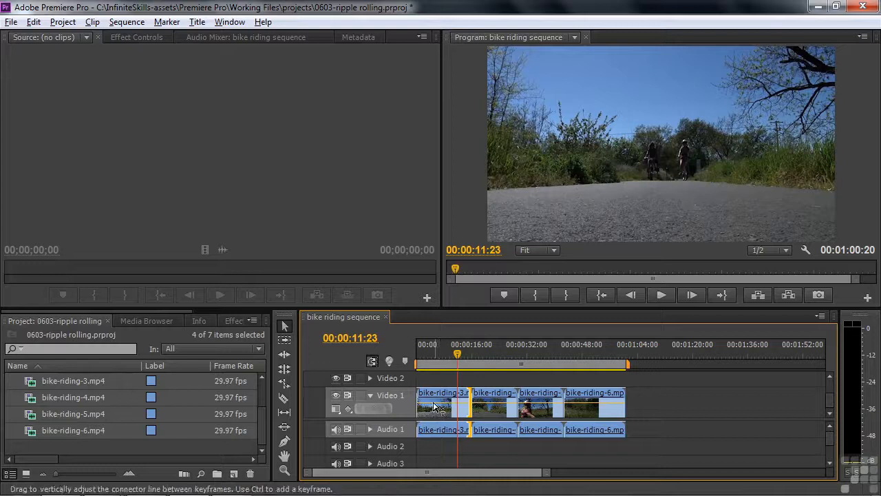
Step: Try a regular trim of the start of bike-riding-3.mp4 to the playhead, view the gap's Ripple Delete option, and undo the trim
left_click_drag(419, 395, 458, 396)
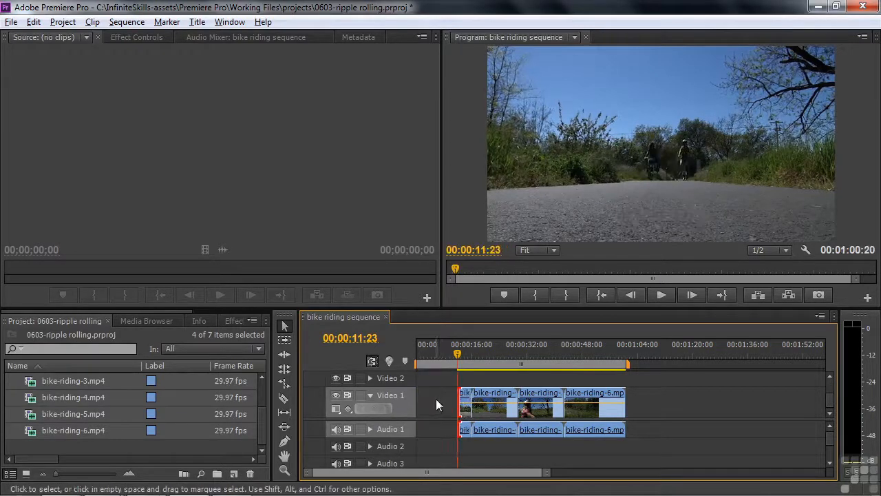
right_click(436, 398)
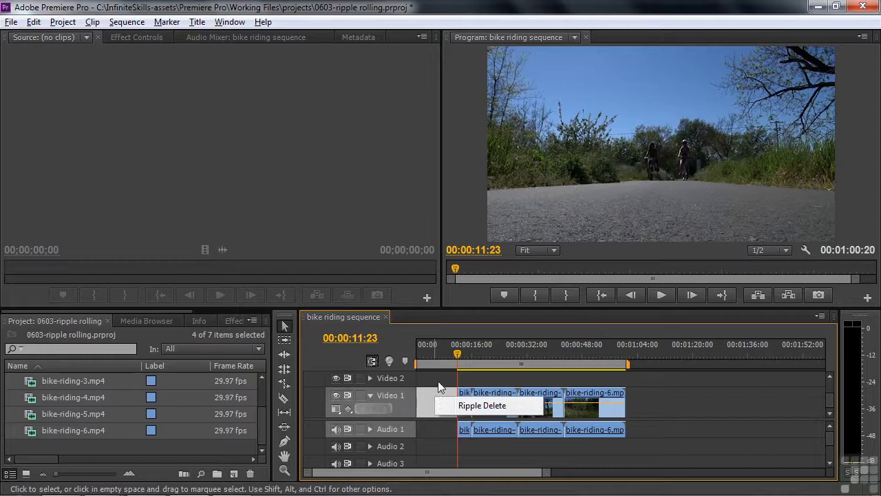
left_click(444, 379)
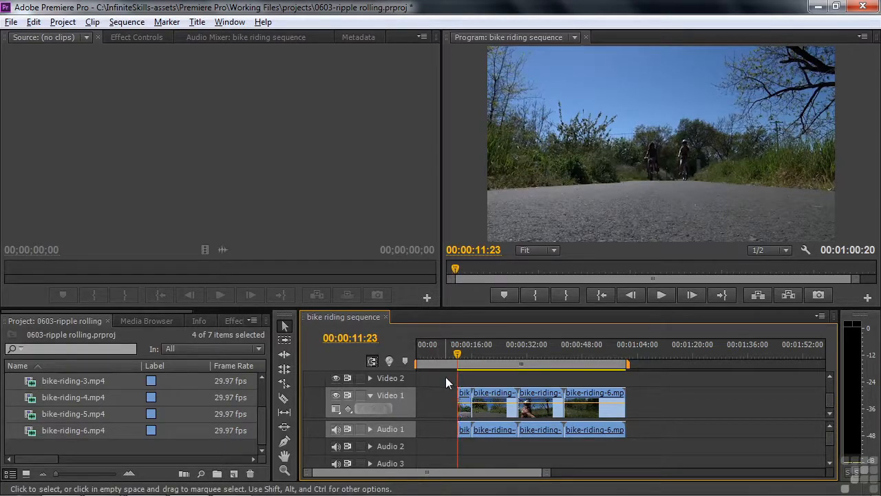
key("ctrl+z")
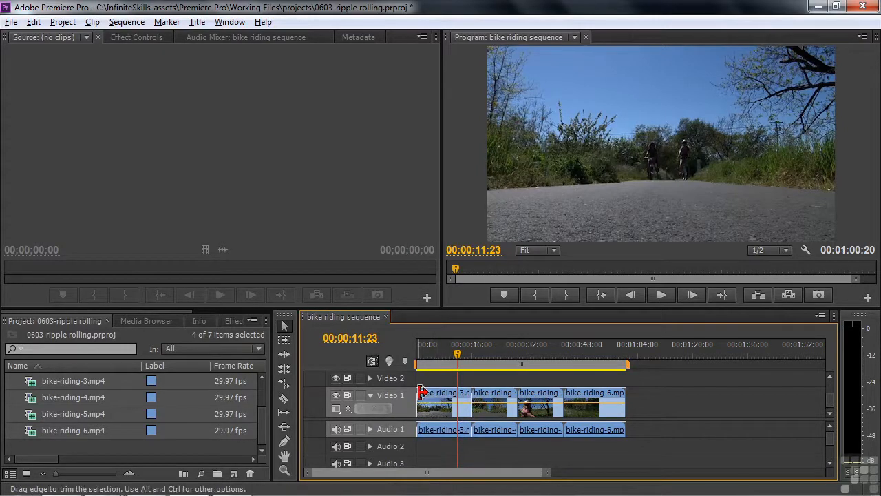
Step: Ripple-trim the start of bike-riding-3.mp4 by 00:00:11:23 to the playhead, and play the sequence from the beginning
key("ctrl")
left_click_drag(422, 392, 459, 399)
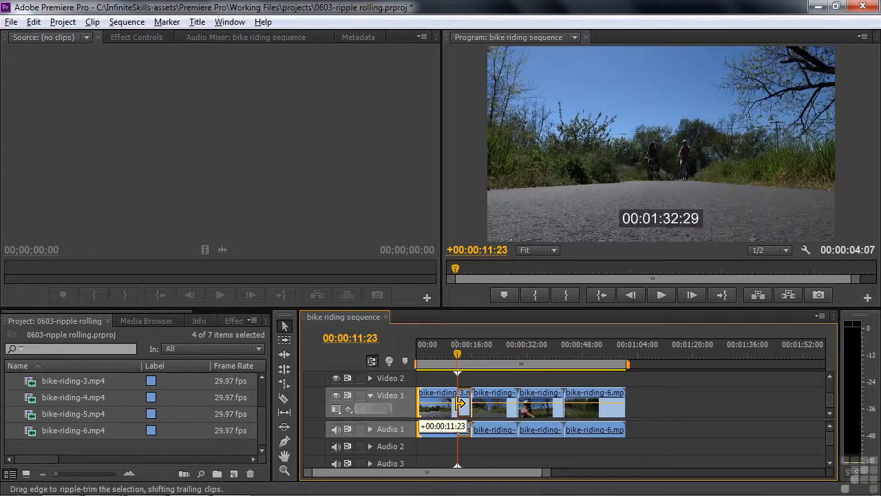
left_click_drag(459, 403, 460, 403)
left_click(443, 365)
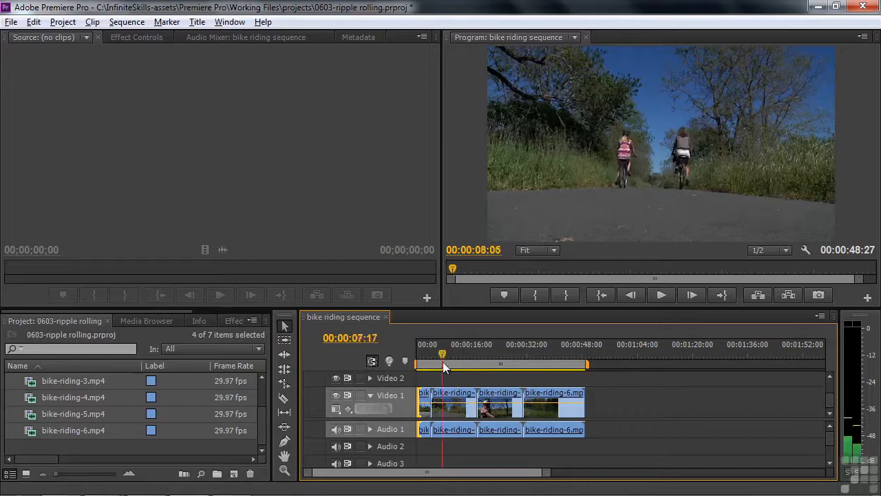
left_click_drag(443, 365, 416, 372)
key("space")
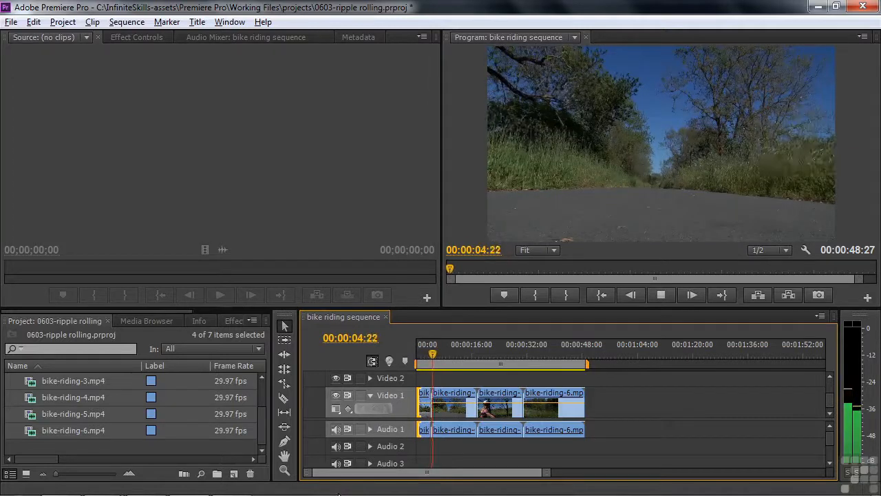
key("space")
Step: Ripple-trim the start of bike-riding-4.mp4 to 00:00:08:07, just before the riders' shadow enters the frame
left_click_drag(440, 355, 445, 364)
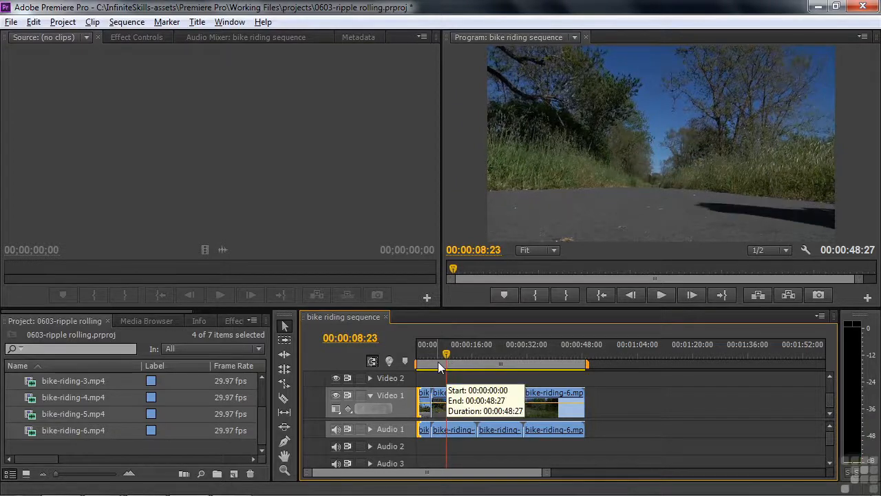
key("Left")
key("Left")
key("Left")
key("Left")
key("Left")
key("Left")
key("Left")
key("Left")
key("Left")
key("Left")
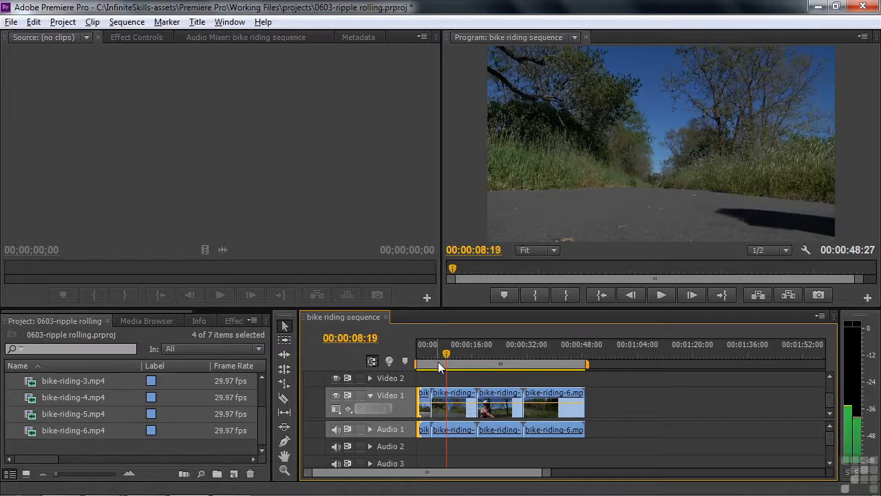
key("Left")
key("Left")
key("Left")
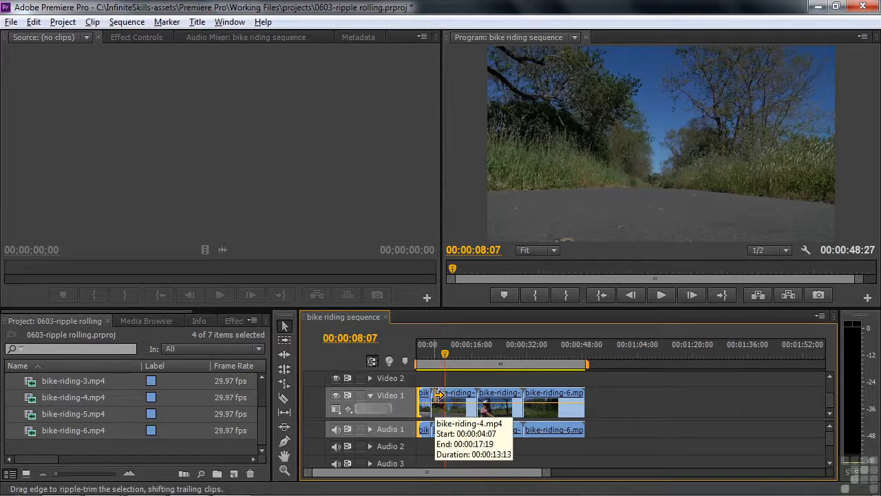
left_click(437, 394)
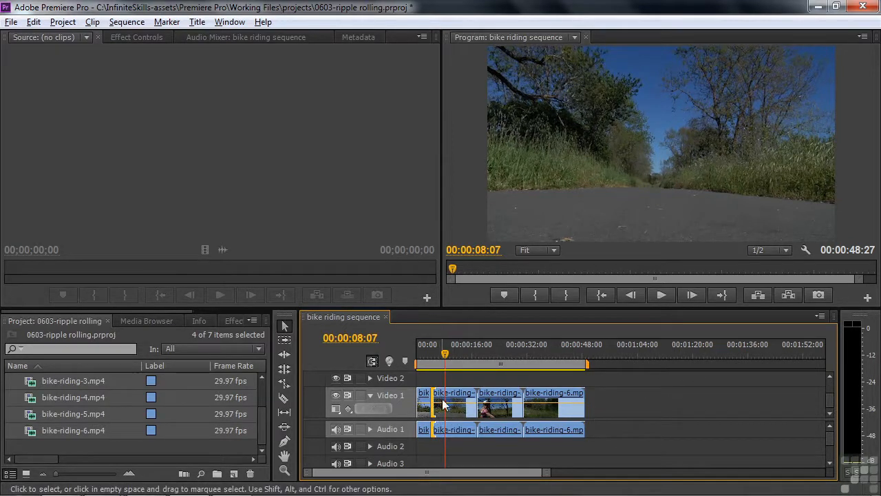
left_click_drag(438, 394, 449, 397)
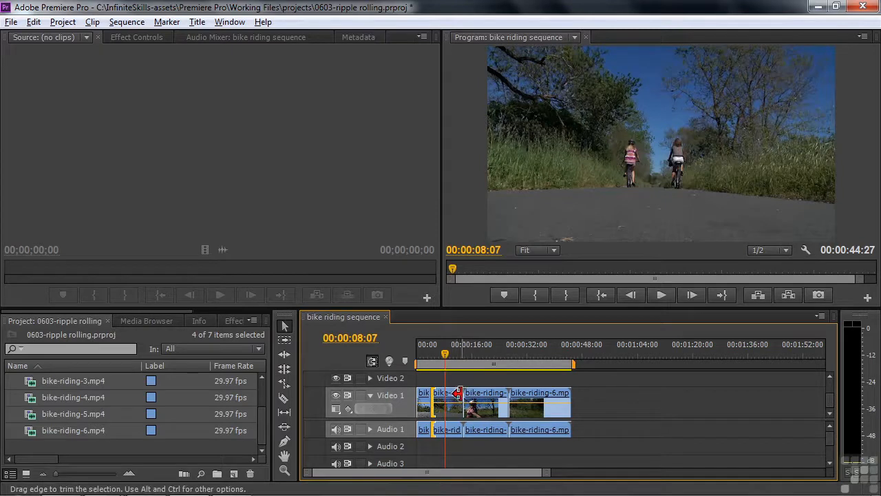
Step: Play from about 00:00:02:24 across the cut into bike-riding-4.mp4 and stop at 00:00:09:07
left_click_drag(446, 363, 426, 362)
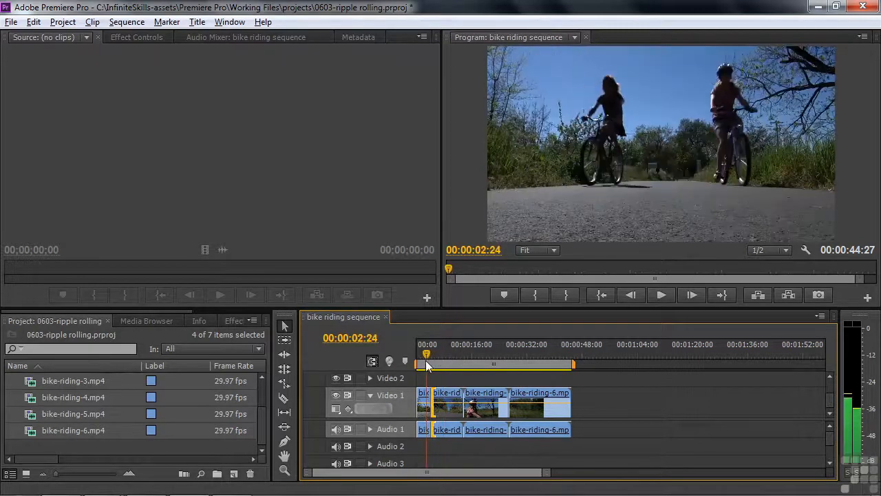
key("space")
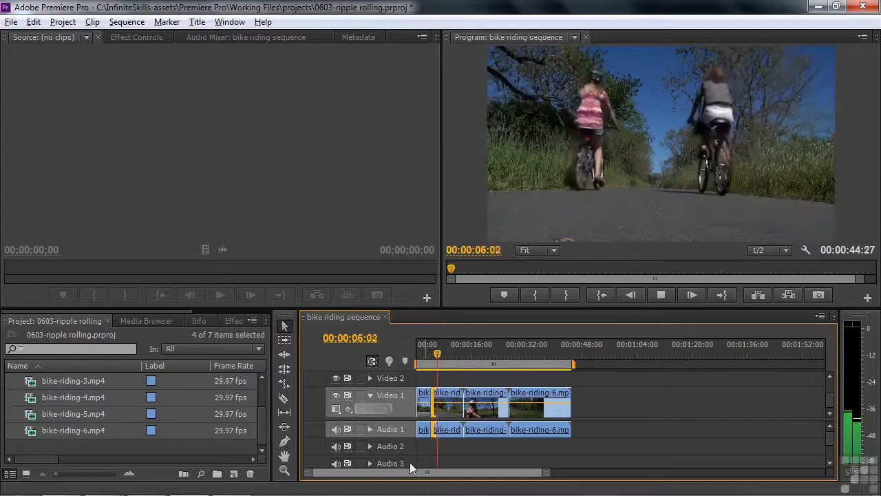
key("space")
key("space")
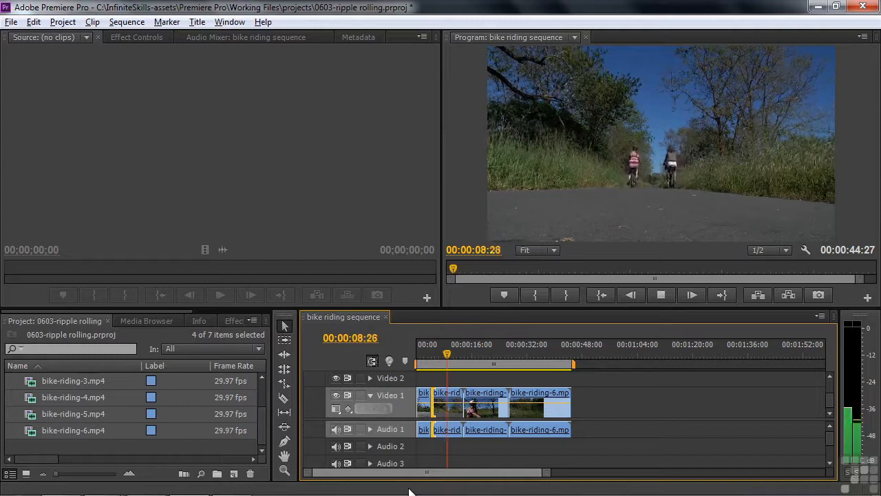
key("space")
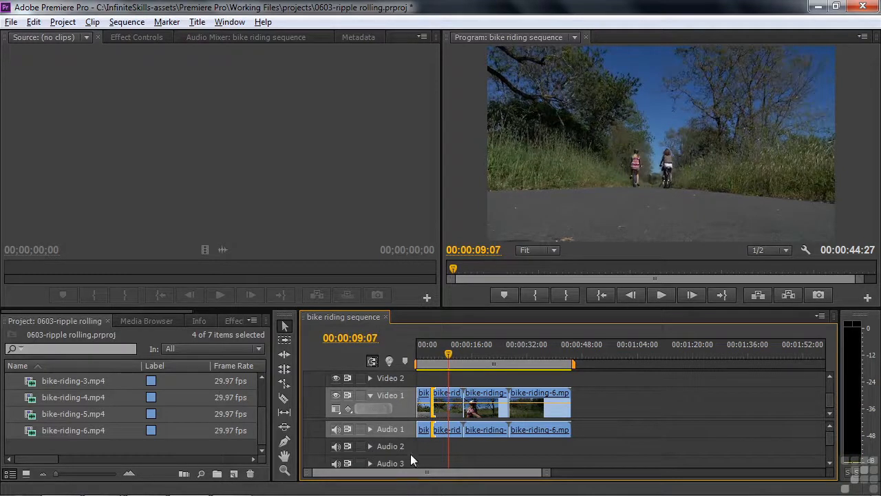
Step: Ripple-trim the end of bike-riding-4.mp4 to the playhead at 00:00:09:07, and move the playhead to 00:00:13:17 in bike-riding-5.mp4
left_click(455, 393)
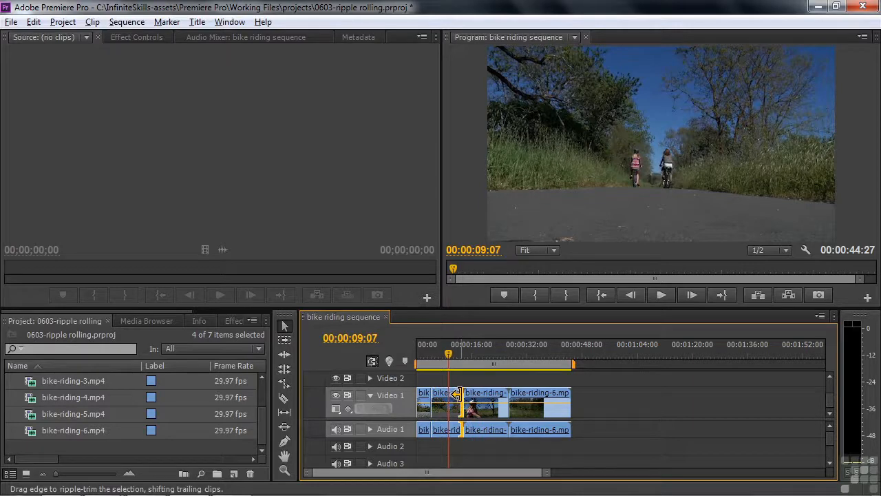
left_click_drag(456, 393, 444, 392)
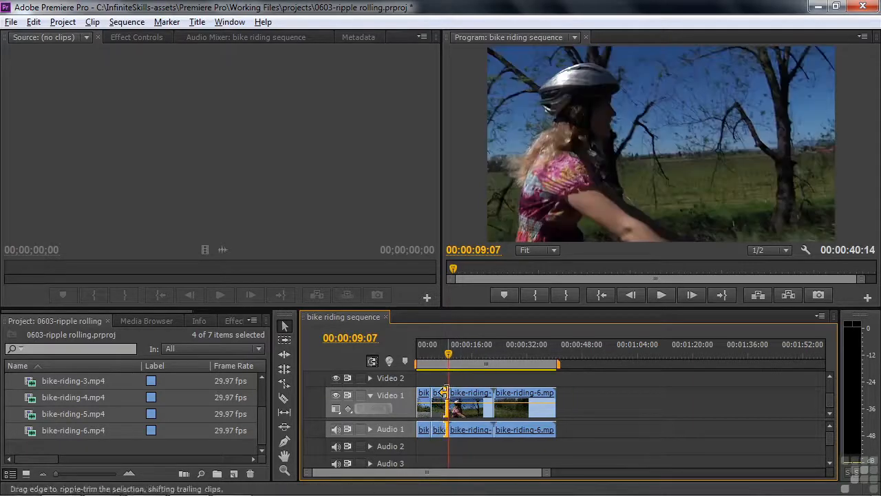
left_click_drag(448, 355, 461, 363)
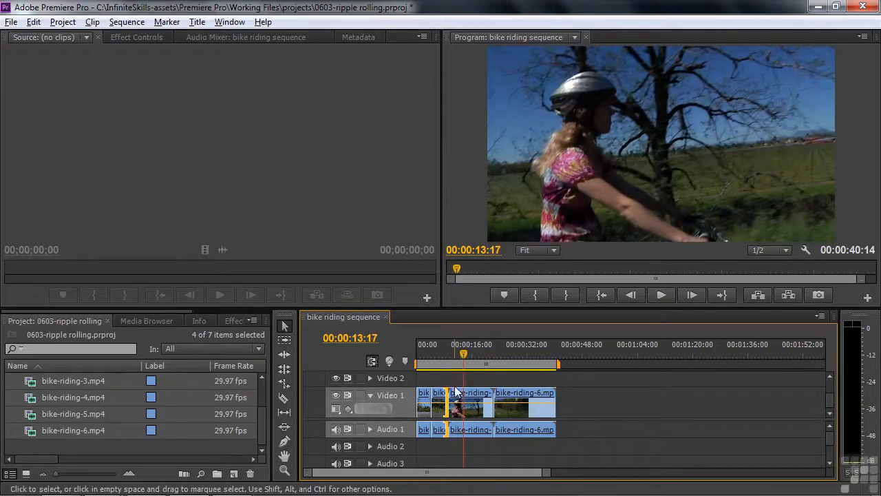
Step: Ripple-trim the start of bike-riding-5.mp4 to the playhead at 00:00:13:17
left_click(447, 377)
key("ctrl")
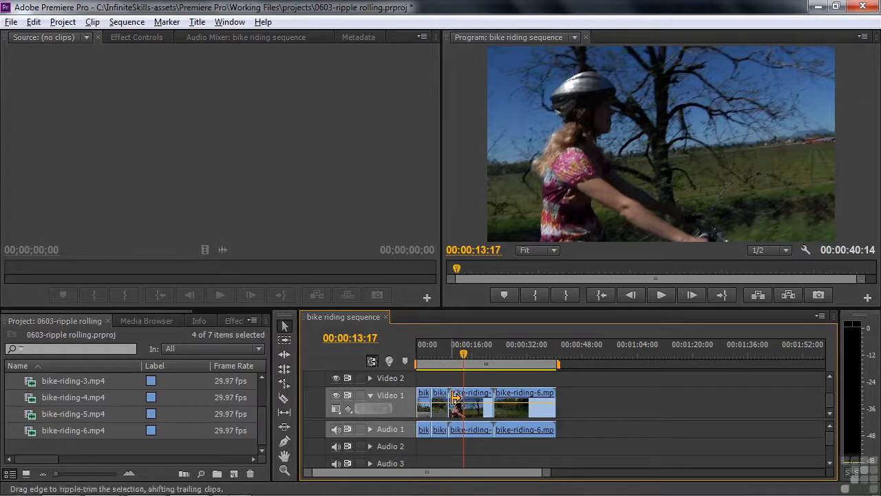
left_click_drag(455, 398, 456, 427)
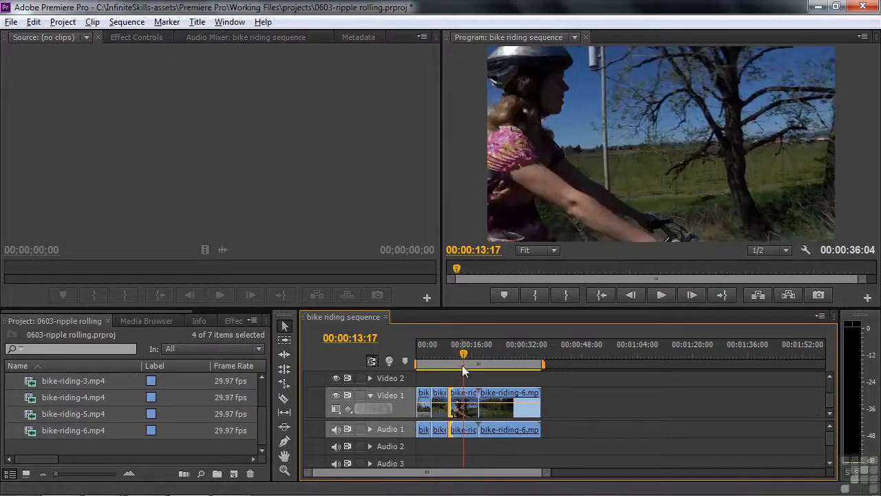
Step: Play the sequence from 00:00:02:24 across the cut into bike-riding-5.mp4 and stop at 00:00:11:07
left_click_drag(462, 362, 426, 366)
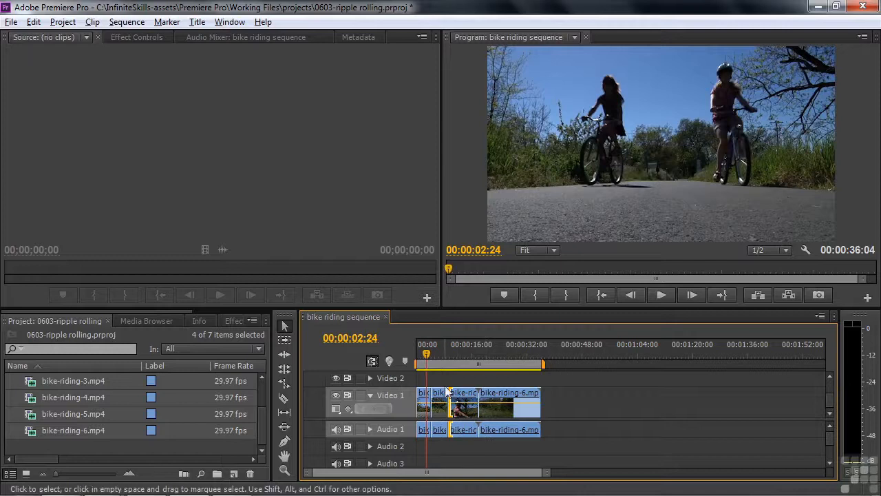
key("space")
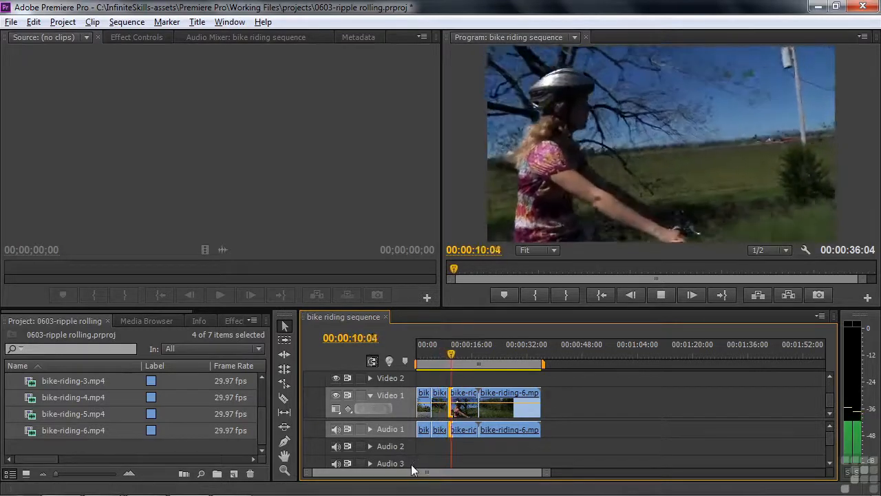
key("space")
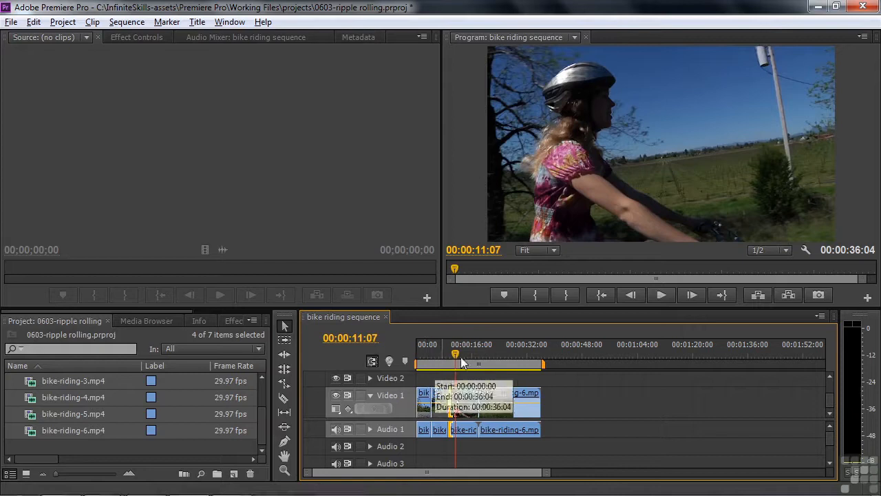
Step: Set the playhead to 00:00:13:17 and ripple-trim the end of bike-riding-5.mp4 back to it
mouse_move(456, 356)
left_mouse_down()
mouse_move(481, 360)
mouse_move(467, 366)
left_mouse_up()
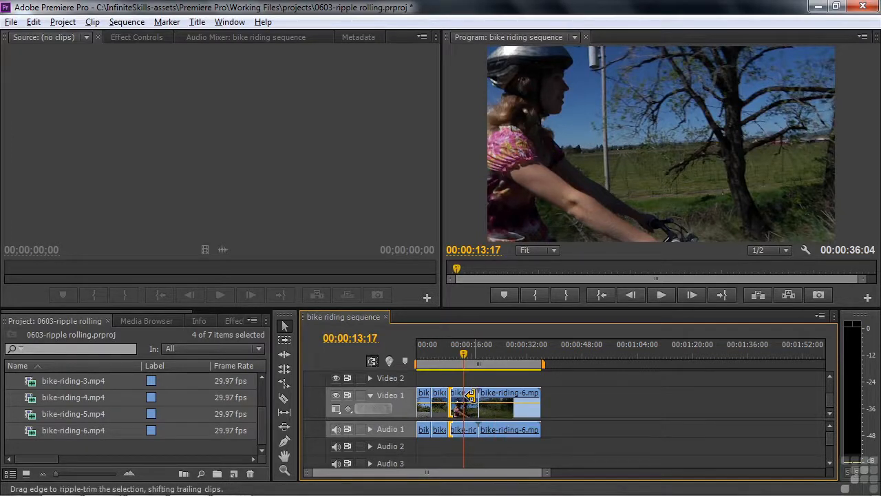
left_click(470, 395)
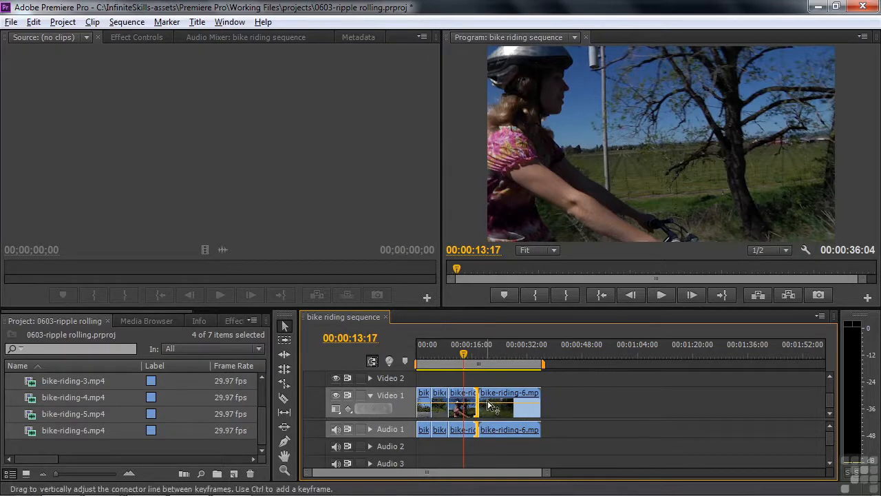
left_click_drag(474, 395, 459, 395)
Step: Set the playhead to 00:00:18:16 within bike-riding-6.mp4 and ripple-trim the start of that clip to it
left_click_drag(464, 354, 491, 362)
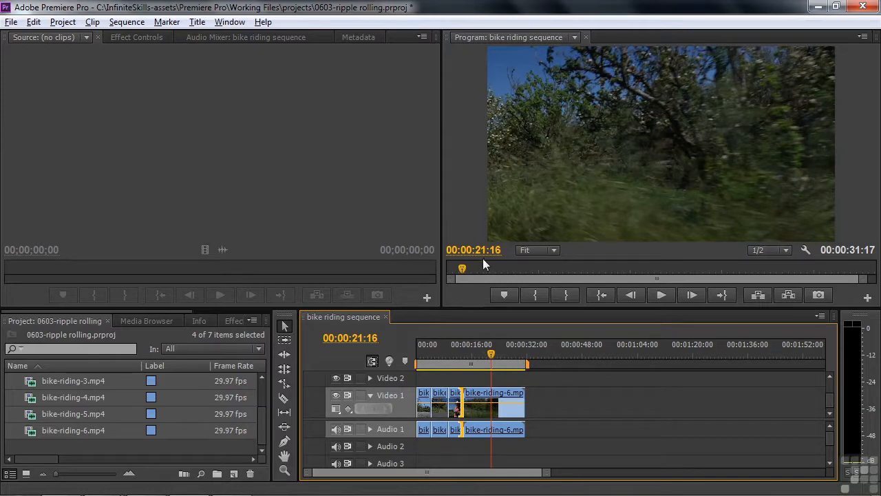
left_click_drag(491, 350, 481, 357)
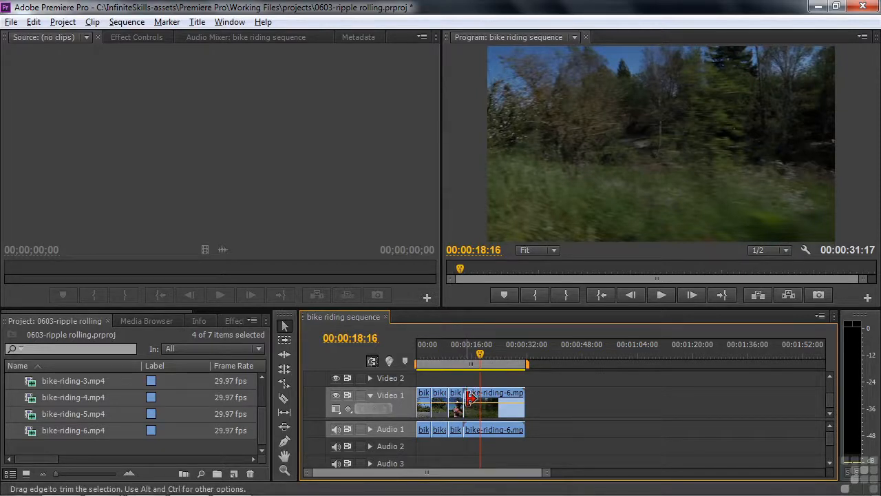
left_click(468, 398, "ctrl")
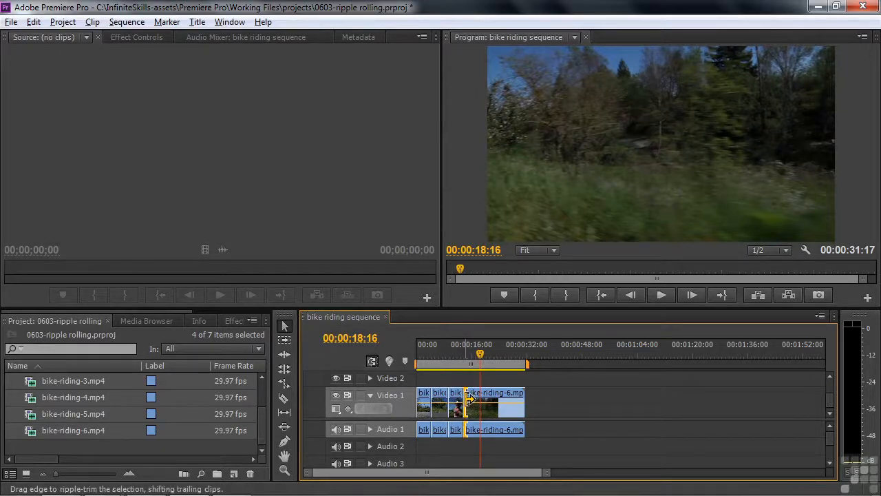
left_click_drag(471, 399, 488, 400)
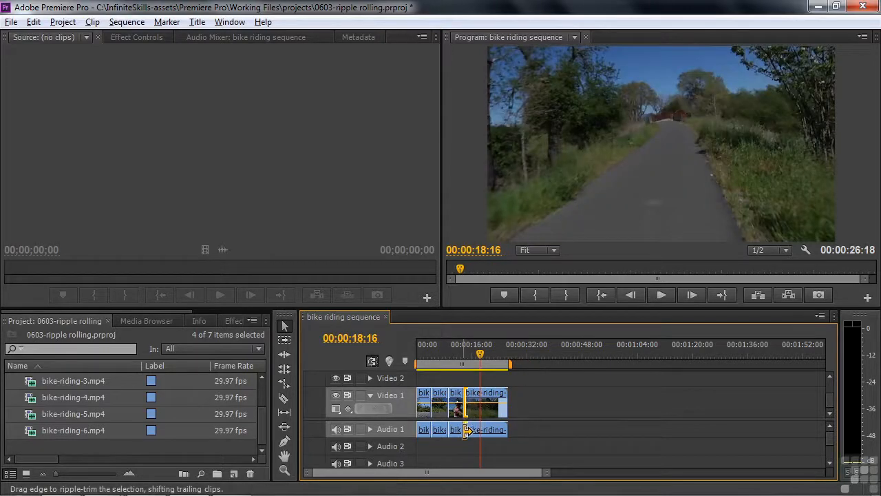
Step: Trim the end of bike-riding-6.mp4 back to 00:00:22:04 at the playhead, and deselect the edit point
mouse_move(480, 357)
left_mouse_down()
mouse_move(495, 365)
mouse_move(488, 375)
mouse_move(493, 357)
left_mouse_up()
left_click_drag(513, 395, 496, 417)
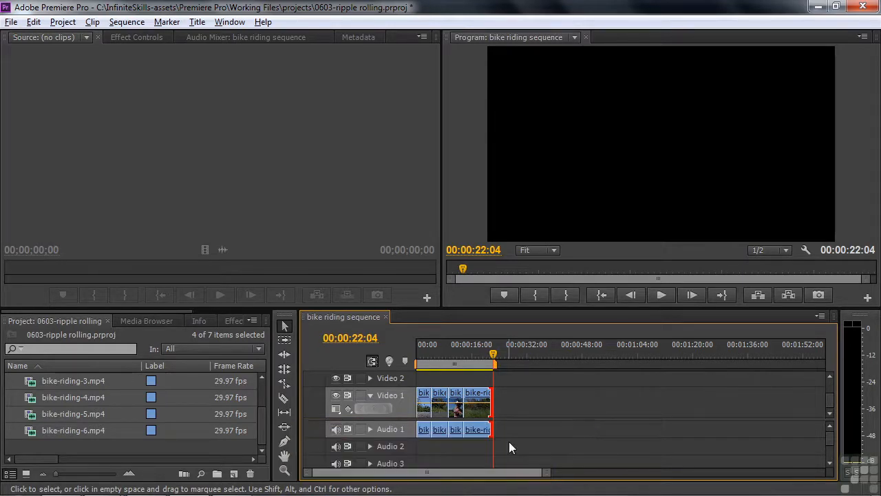
key("backslash")
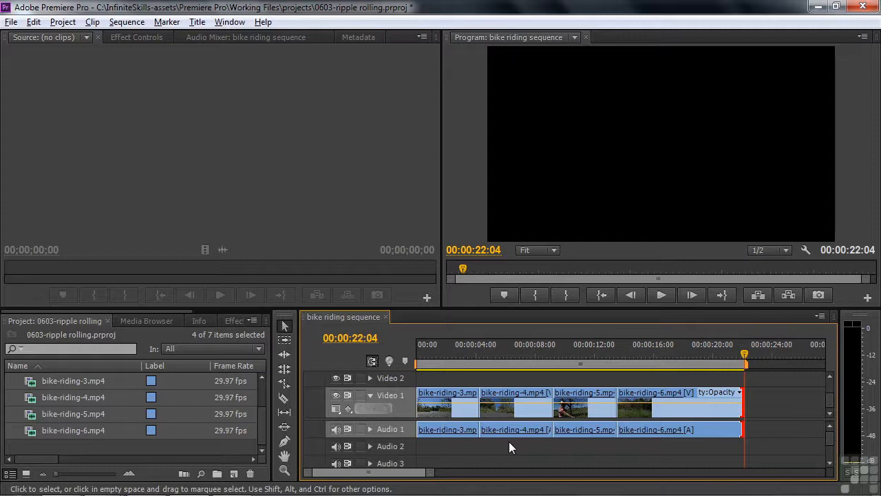
left_click(768, 413)
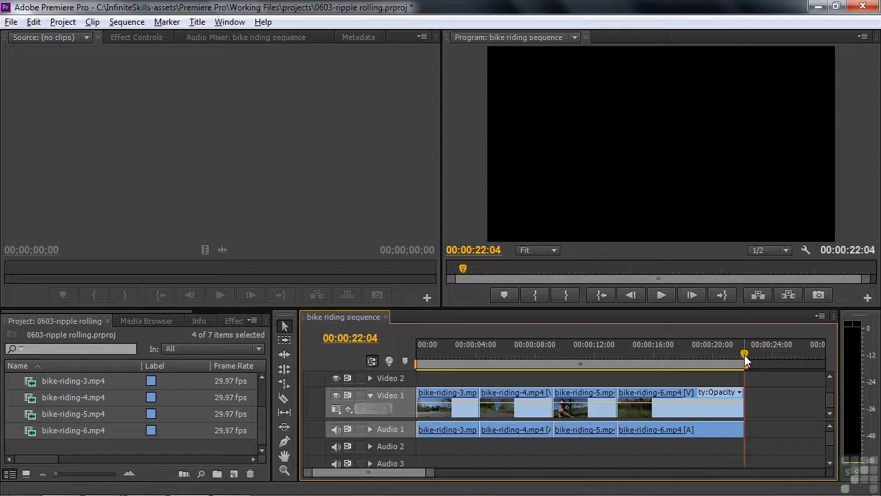
Step: Set the playhead to 00:00:14:01 and roll the cut between bike-riding-5.mp4 and bike-riding-6.mp4 about one second later
left_click_drag(744, 356, 602, 380)
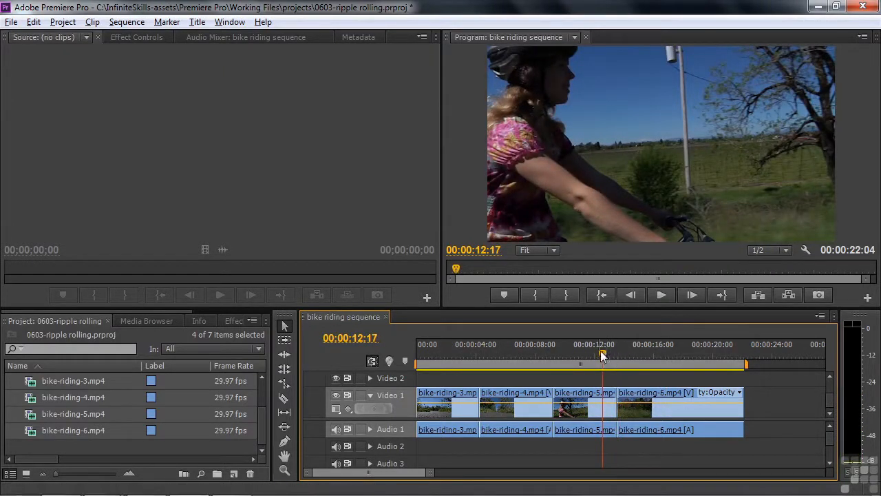
left_click(623, 358)
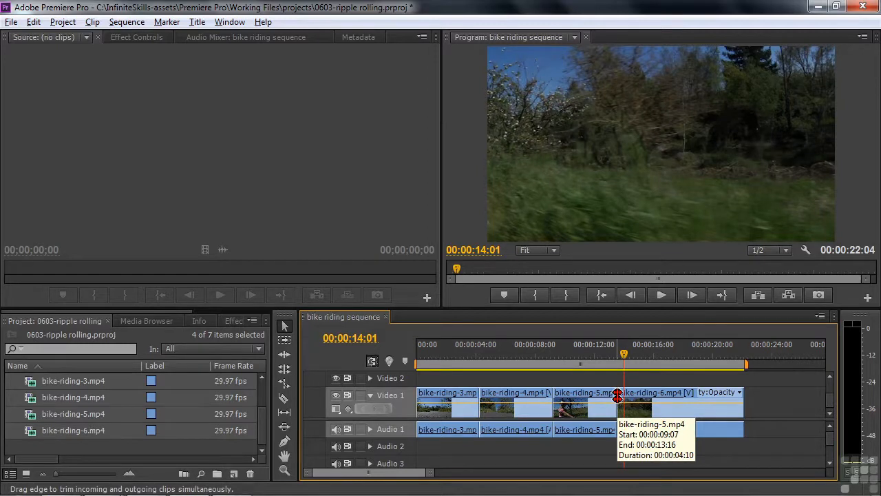
left_click(618, 397)
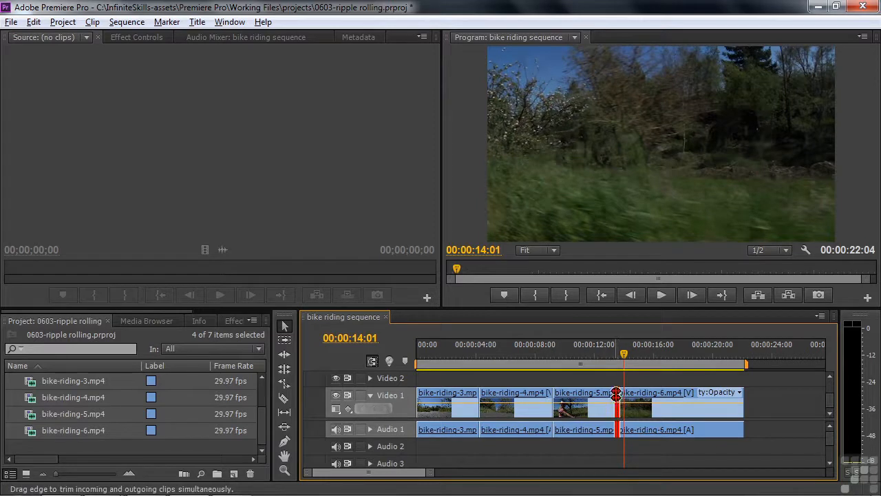
left_click_drag(616, 401, 633, 401)
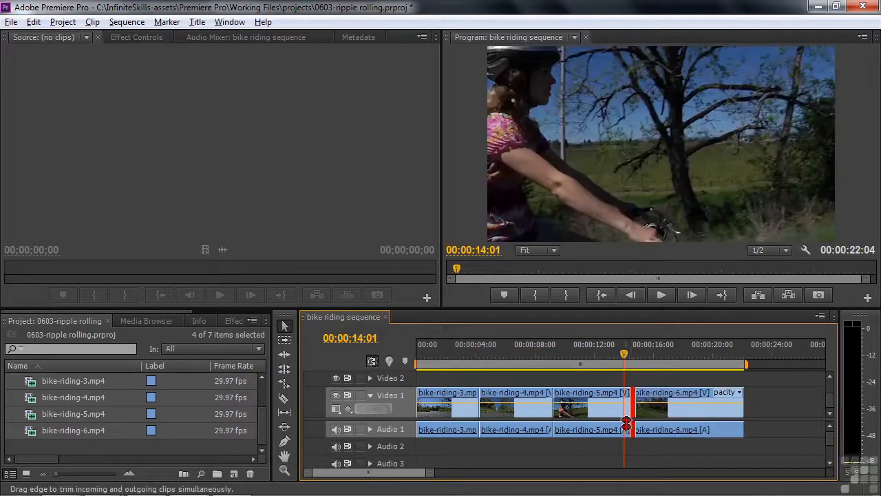
Step: Play from 00:00:14:01 across the rolled cut to 00:00:16:01, and play from within bike-riding-3.mp4 to 00:00:06:14
left_click_drag(623, 366, 623, 366)
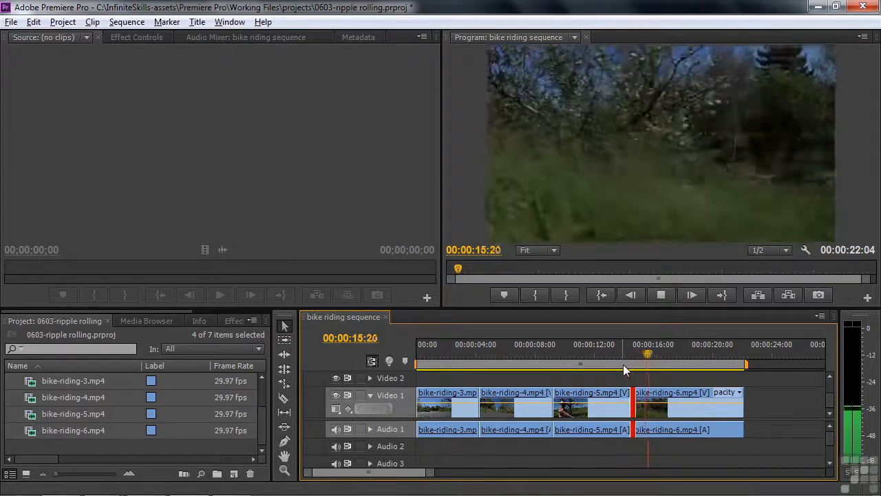
key("space")
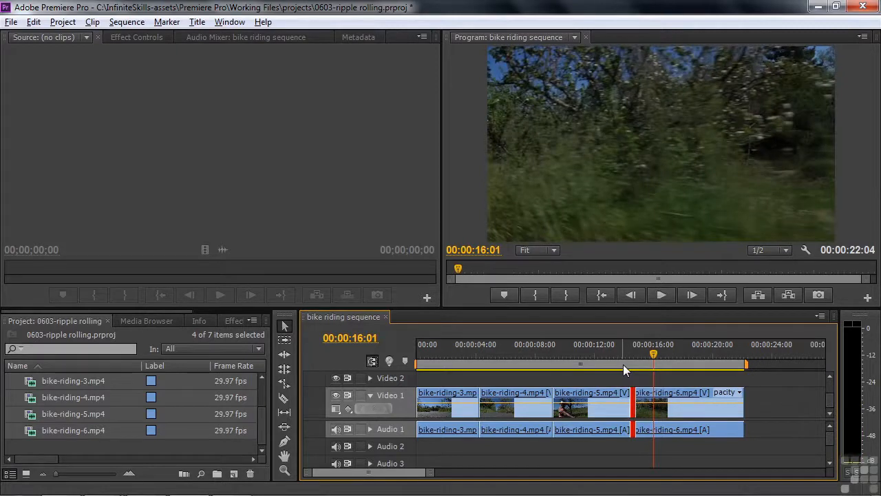
left_click_drag(655, 356, 454, 355)
key("space")
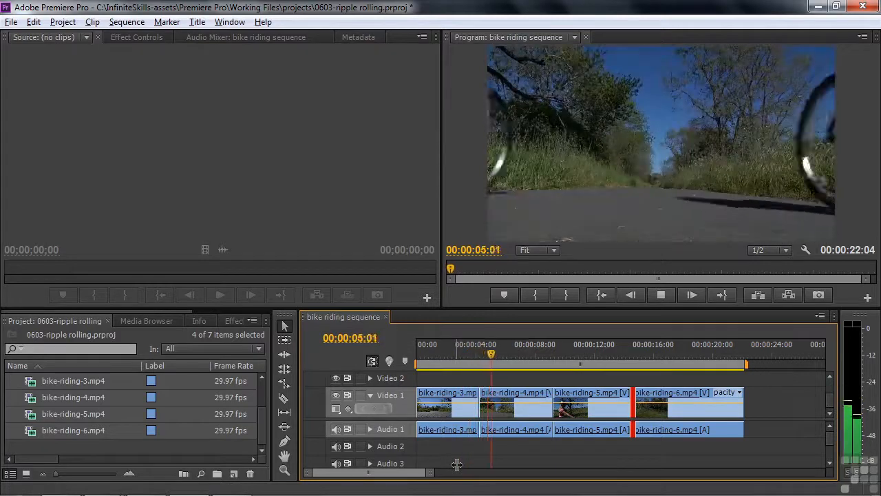
key("space")
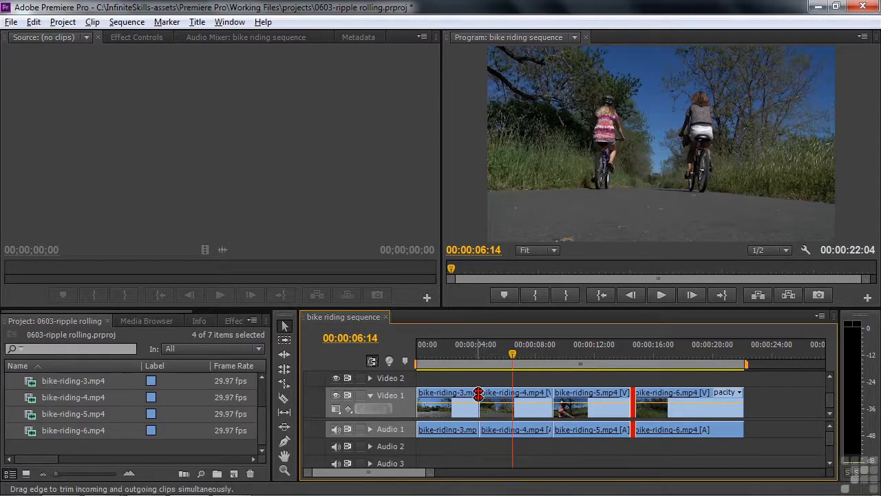
Step: Roll the cut between bike-riding-3.mp4 and bike-riding-4.mp4 about one second earlier, and play across it from 00:00:02:07 to 00:00:06:00
left_click(479, 395)
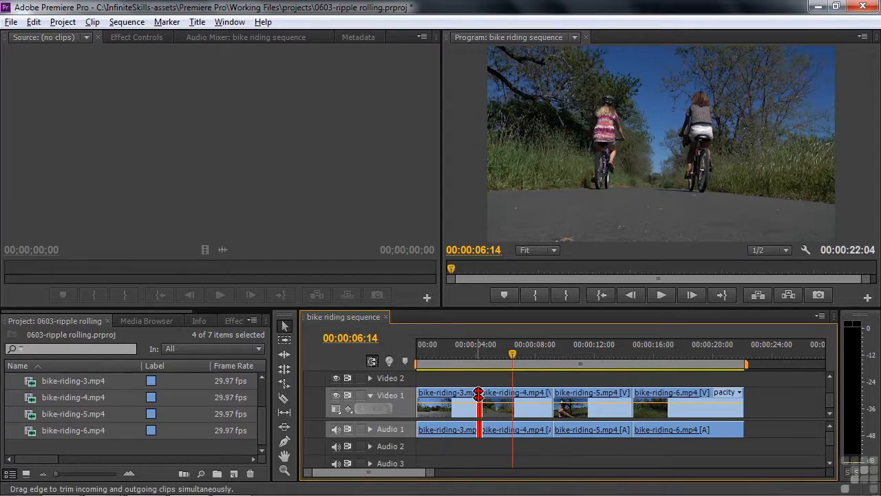
mouse_move(478, 394)
left_mouse_down()
mouse_move(468, 394)
mouse_move(488, 393)
mouse_move(464, 398)
left_mouse_up()
left_click(449, 354)
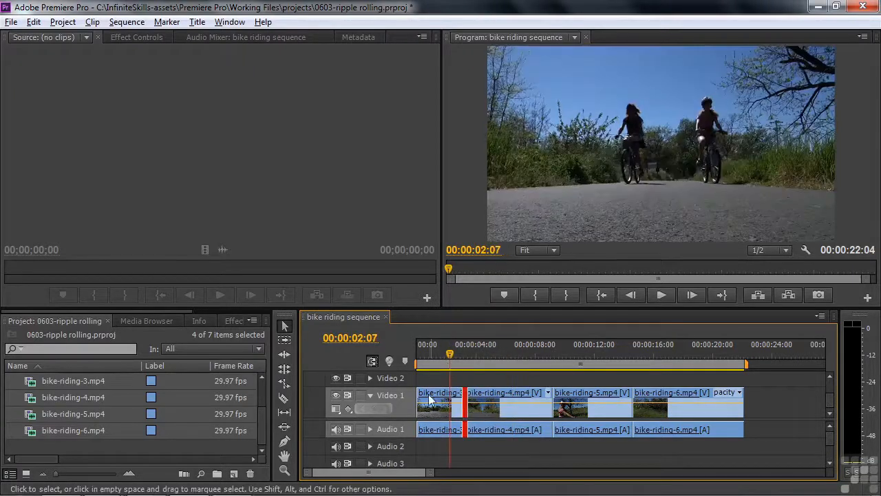
key("space")
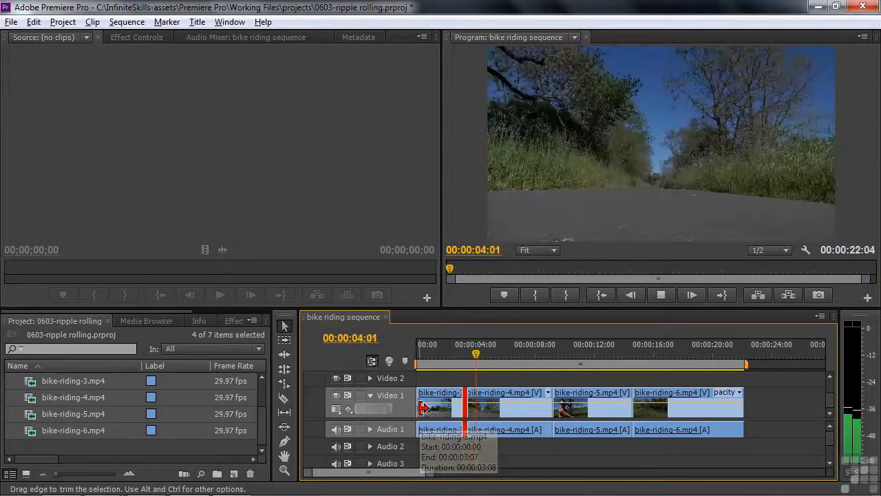
key("space")
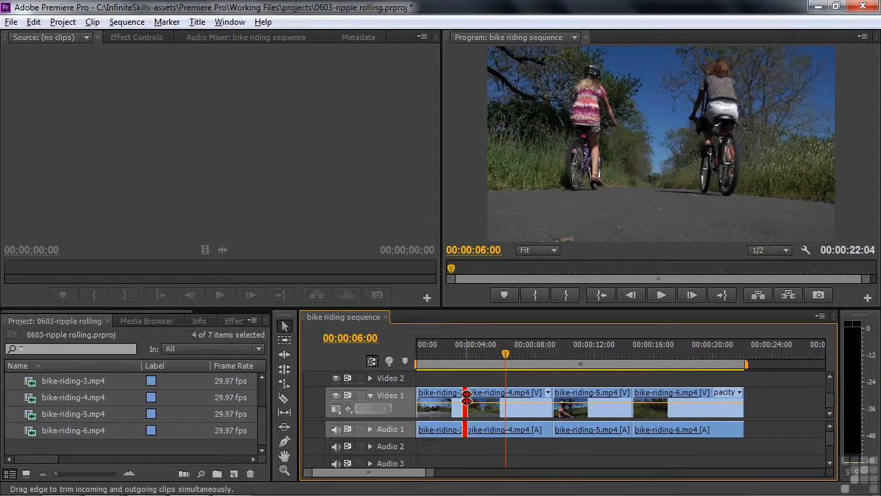
Step: Roll the cut between bike-riding-3.mp4 and bike-riding-4.mp4 about one second later, and play across it to 00:00:06:24
left_click_drag(466, 391, 480, 401)
left_click_drag(493, 364, 460, 371)
key("space")
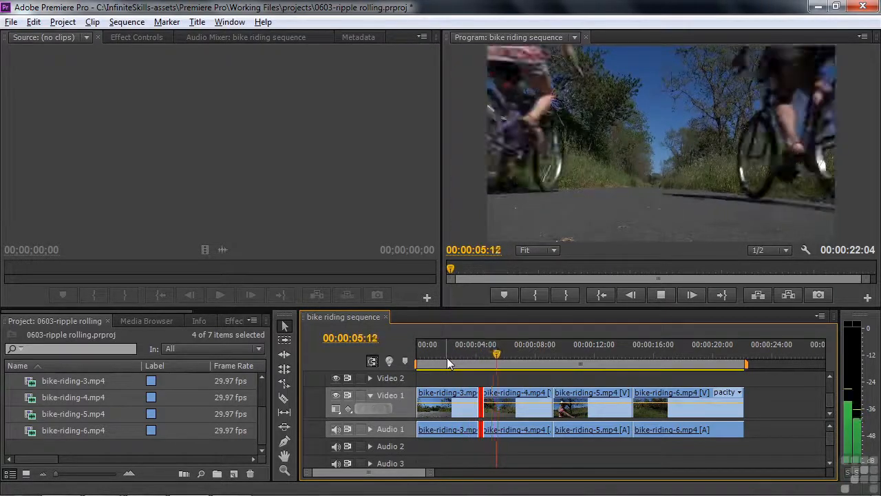
key("space")
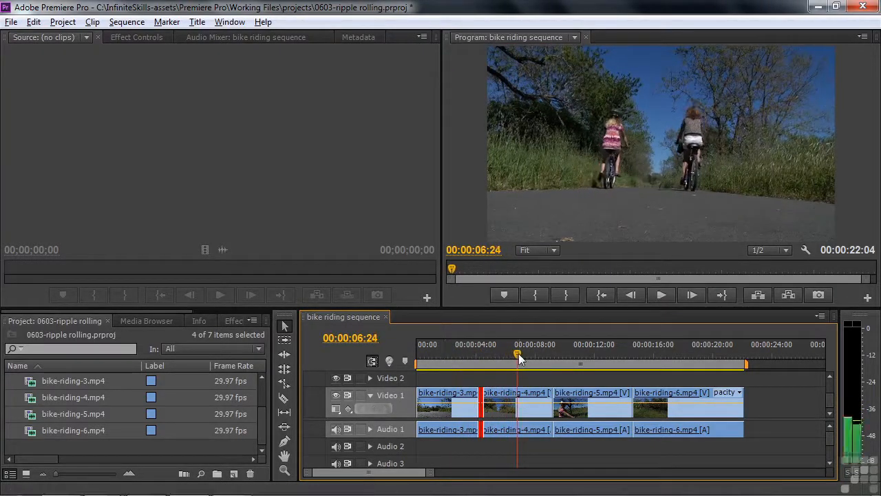
Step: Roll the cut between bike-riding-4.mp4 and bike-riding-5.mp4 nearly two seconds later, and play from 00:00:08:11 to 00:00:13:05
left_click_drag(518, 357, 540, 372)
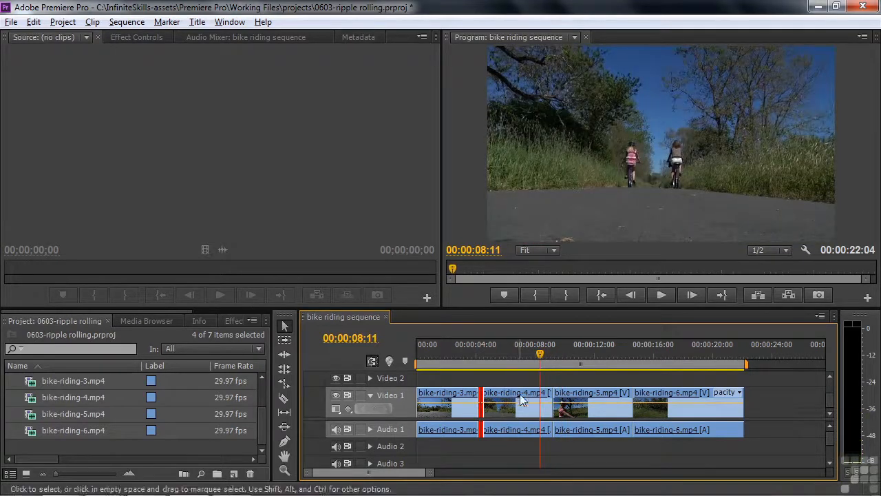
left_click(557, 396)
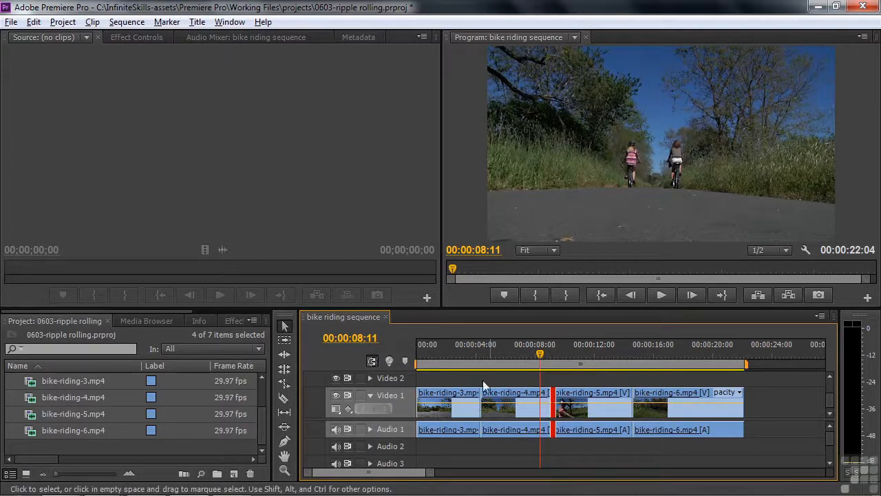
left_click_drag(553, 394, 579, 402)
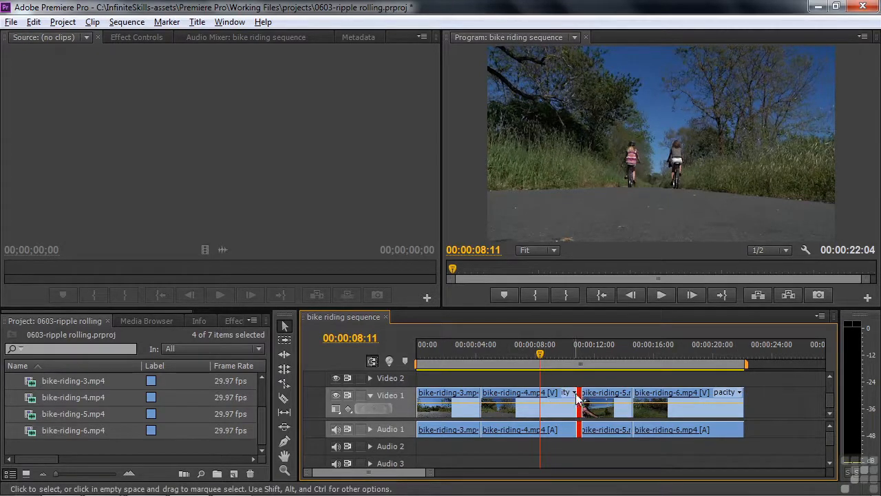
key("space")
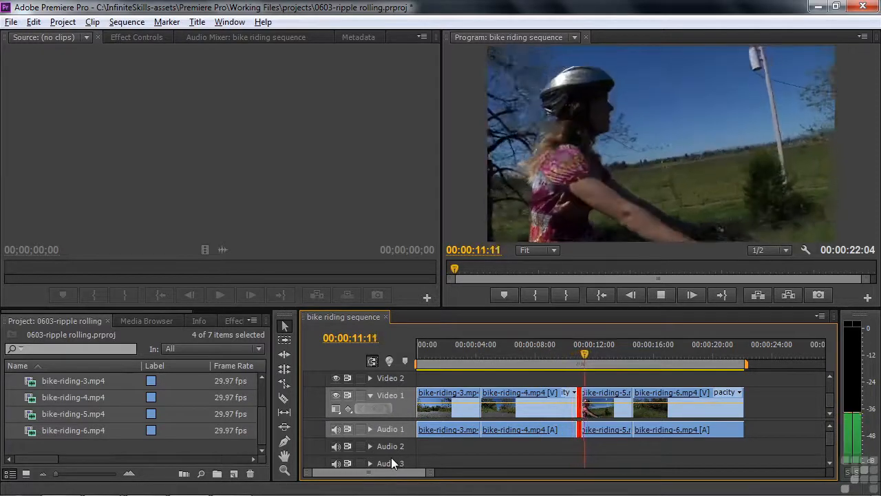
key("space")
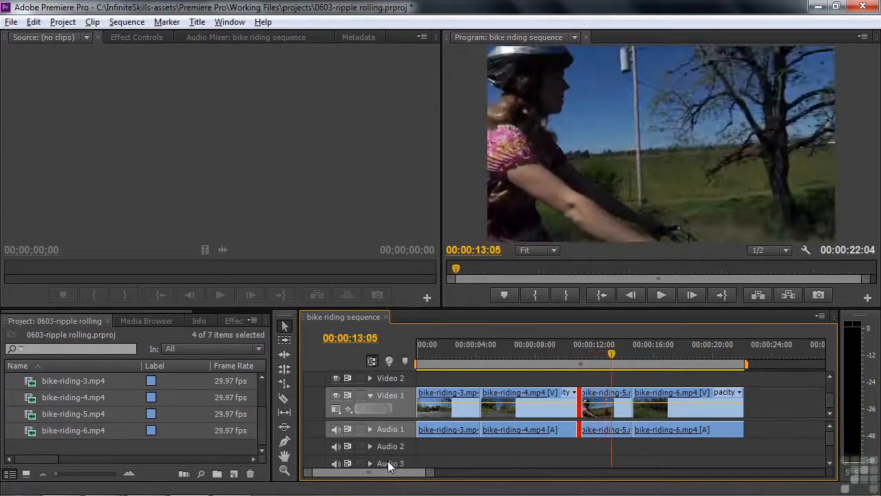